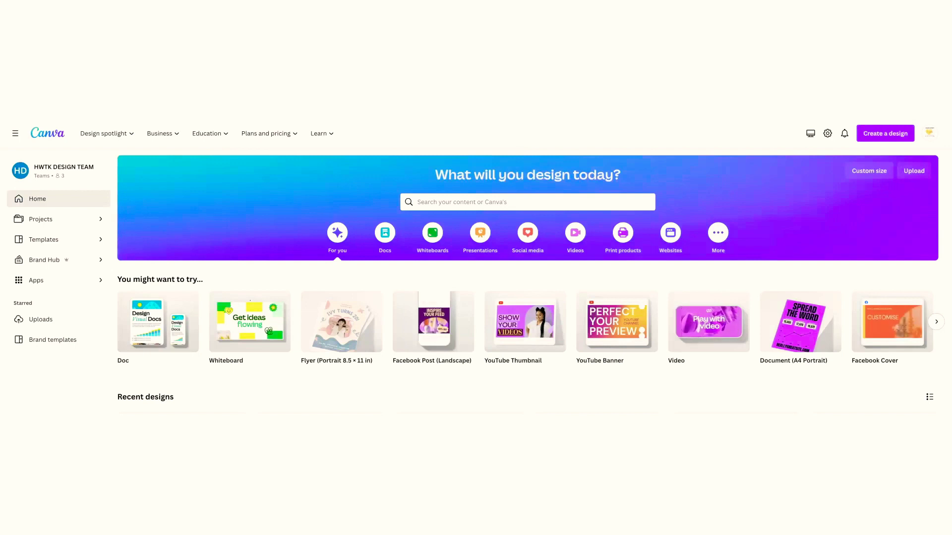
Create a new custom-size design 11 inches wide and 8.5 inches high
scroll(871, 191, up, 1)
click(871, 189)
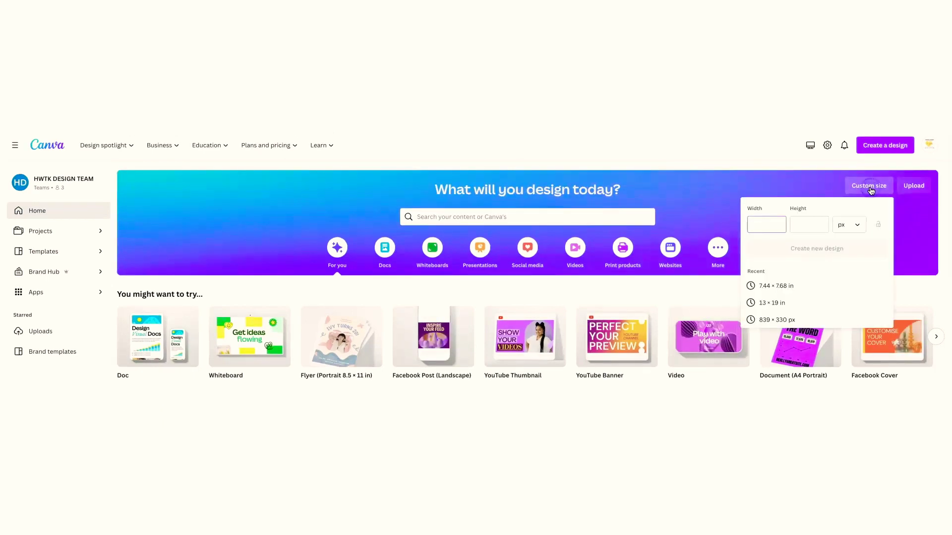
click(849, 225)
click(842, 266)
click(773, 224)
text(11)
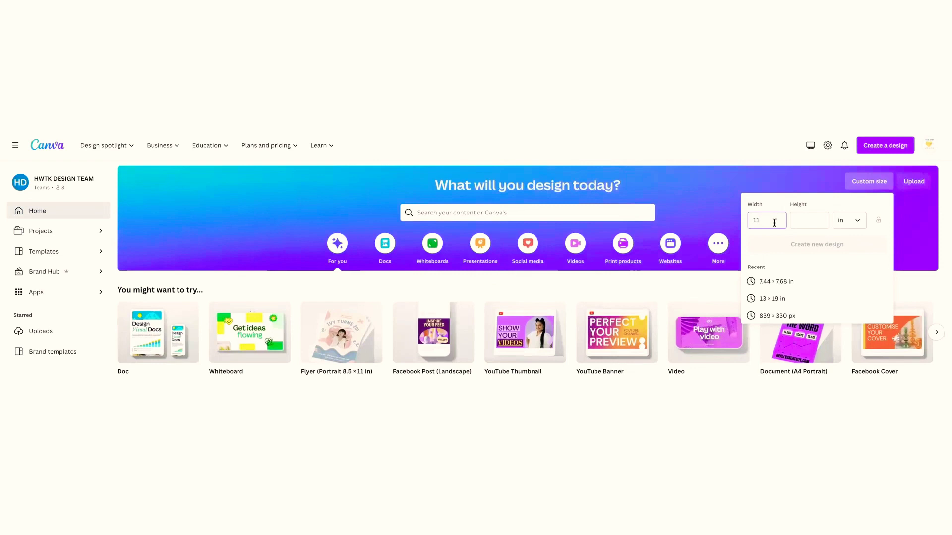
key(Tab)
text(8.5)
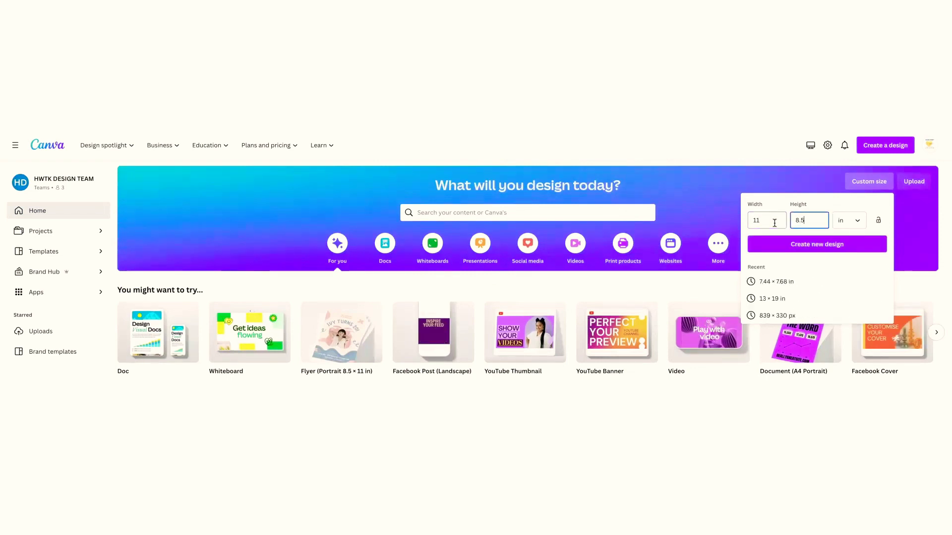
click(811, 248)
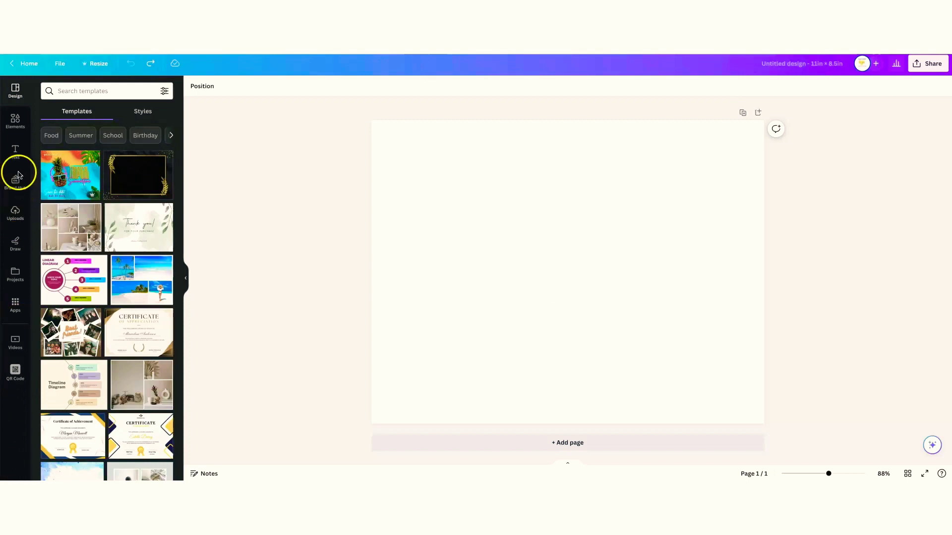
Add a plain square shape to the blank page
click(16, 122)
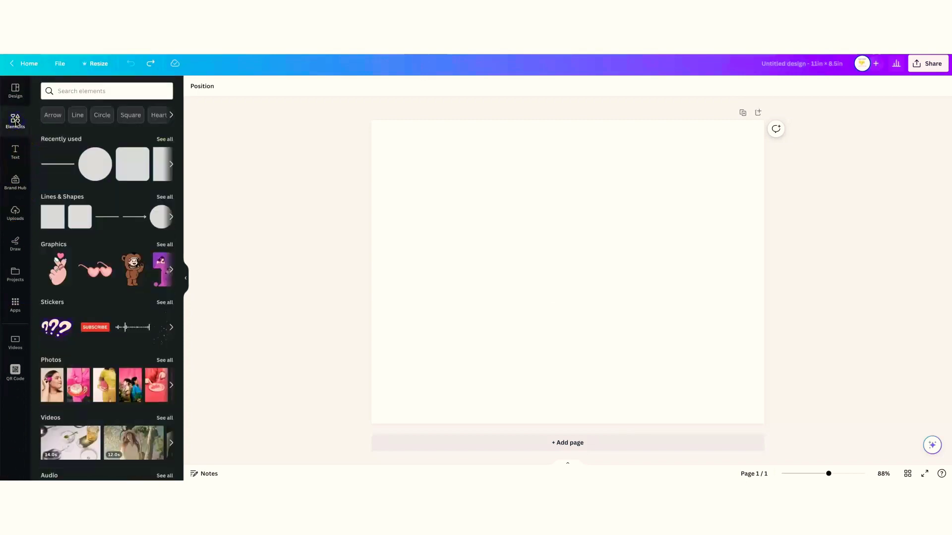
click(164, 196)
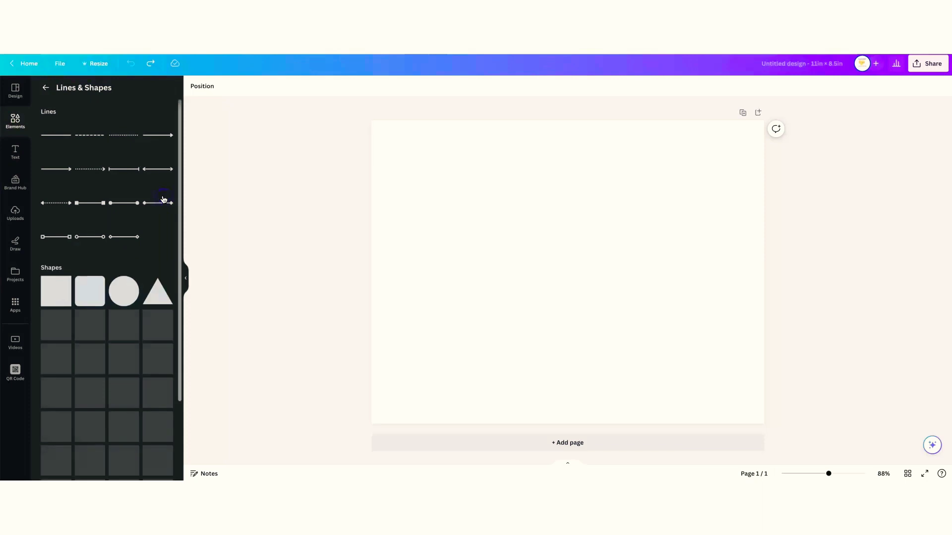
click(56, 298)
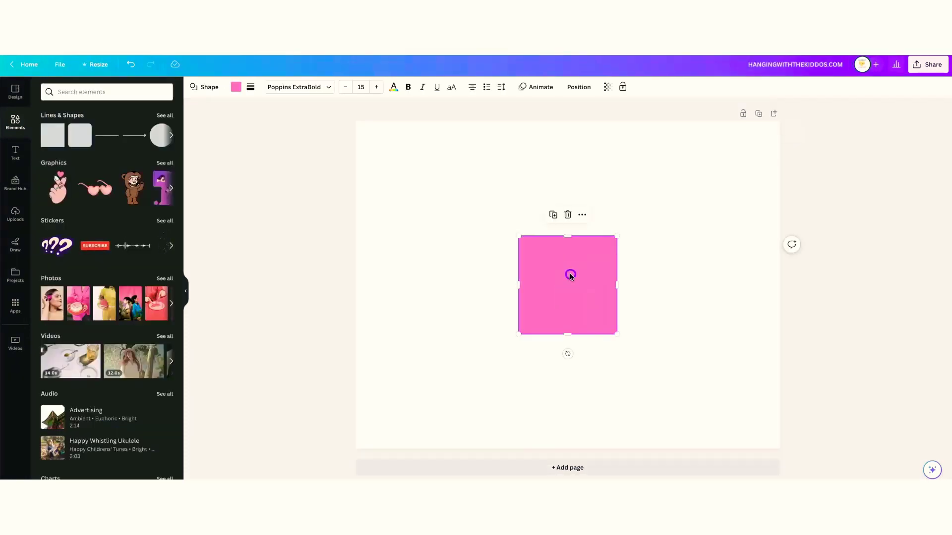
Resize the pink square to 7.5 in wide by 6.5 in high and centre it on the page
click(575, 86)
click(55, 249)
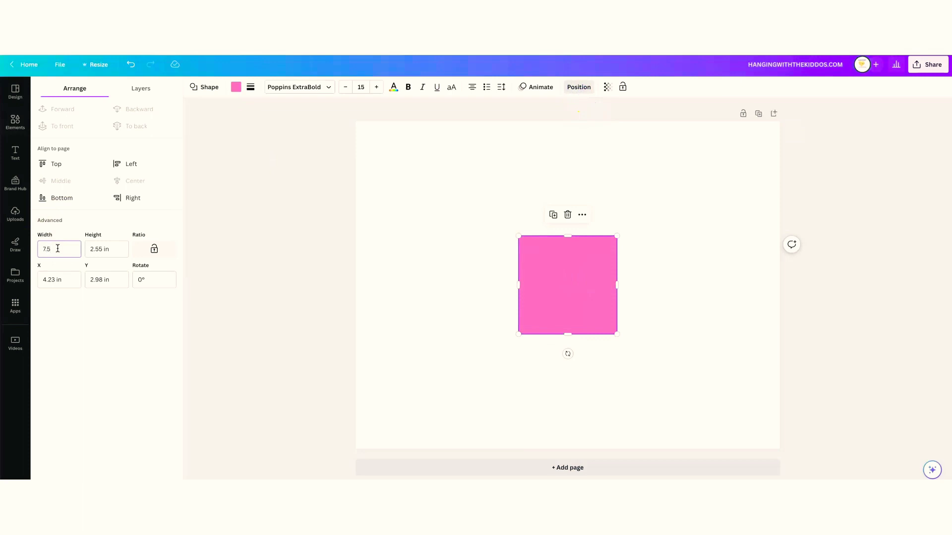
key(Tab)
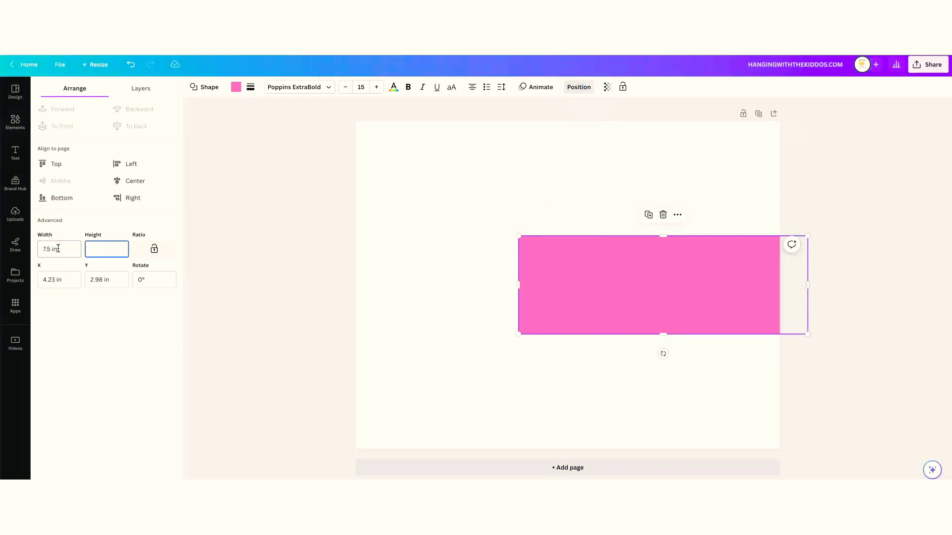
text(6.5)
key(Return)
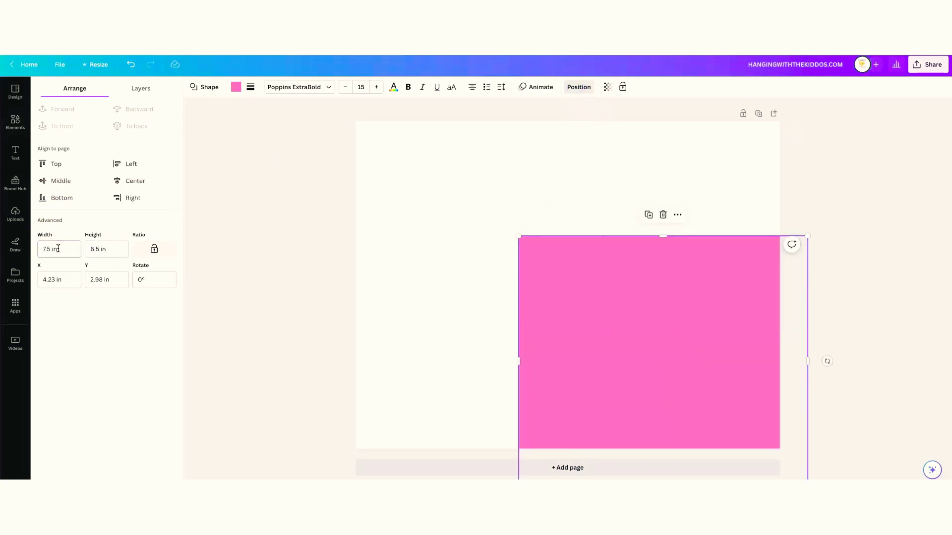
drag(557, 317, 467, 245)
Add a second square on top of the pink rectangle and fill it with the light pink brand color
click(15, 121)
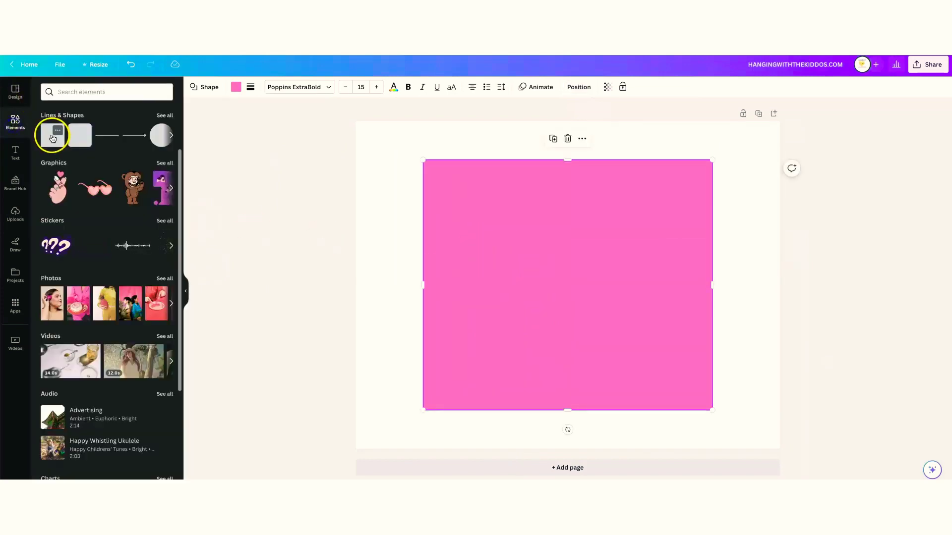
click(53, 134)
click(237, 85)
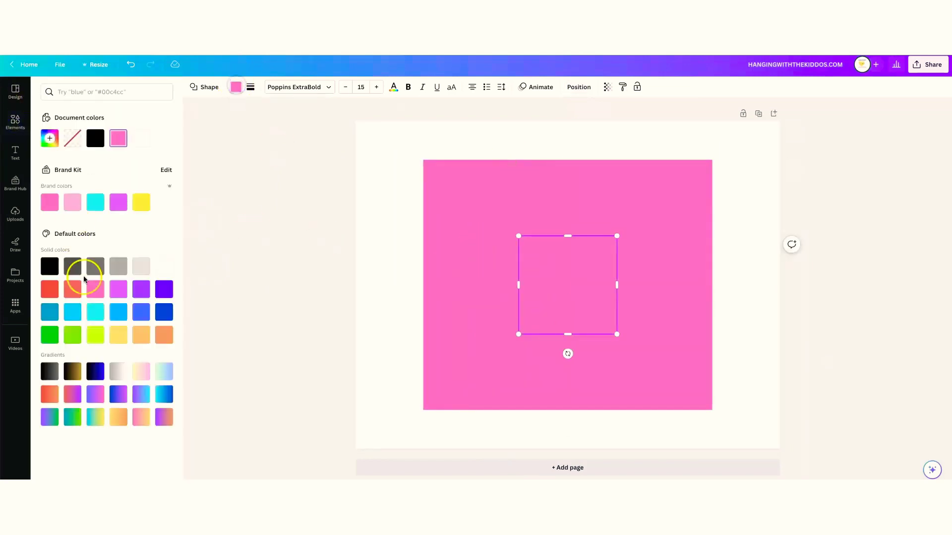
click(72, 203)
Resize the light pink square to 7.5 in wide by 3 in high and centre it over the larger pink rectangle
click(577, 86)
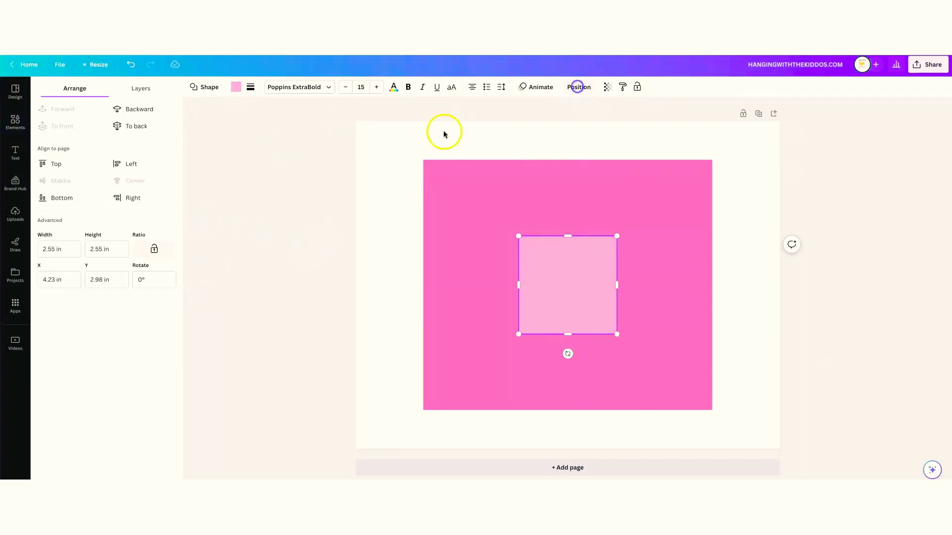
click(49, 249)
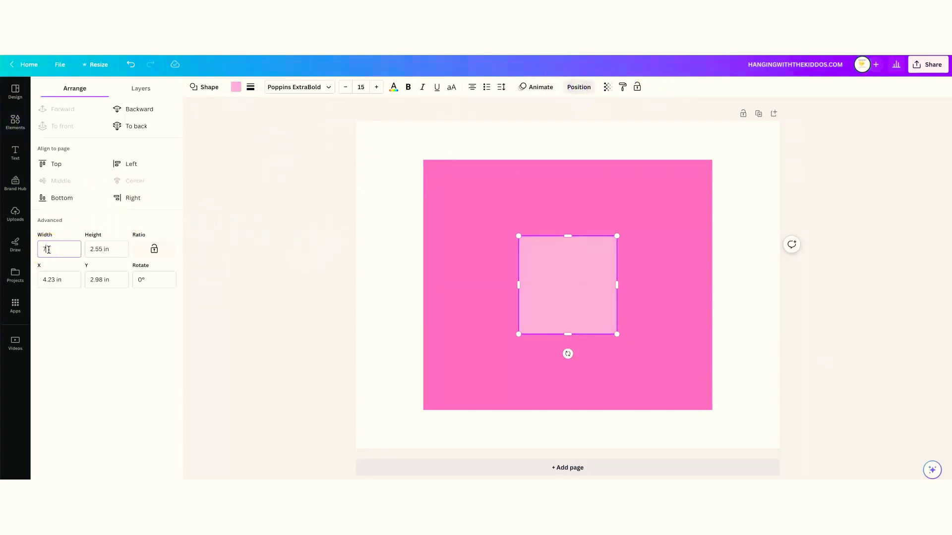
text(7.5)
key(Tab)
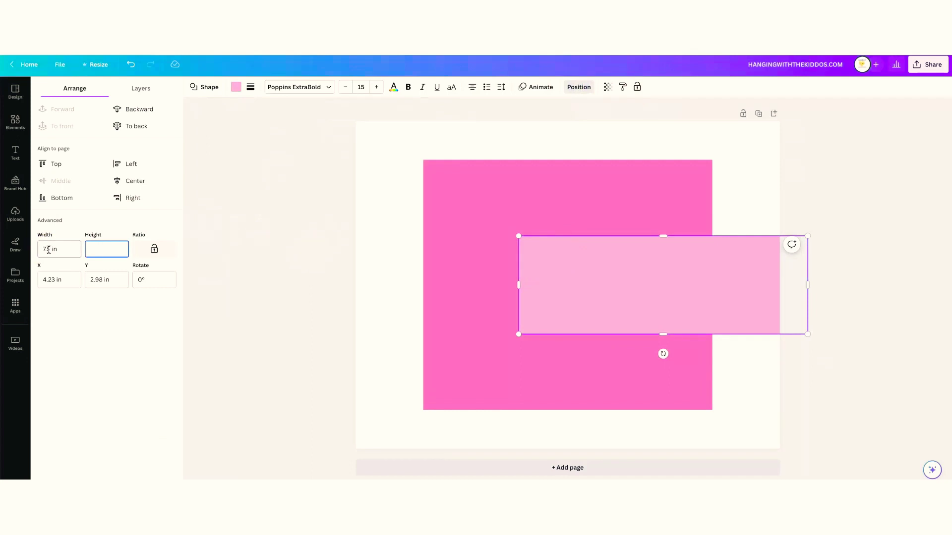
text(3)
key(Return)
drag(669, 268, 582, 259)
click(867, 302)
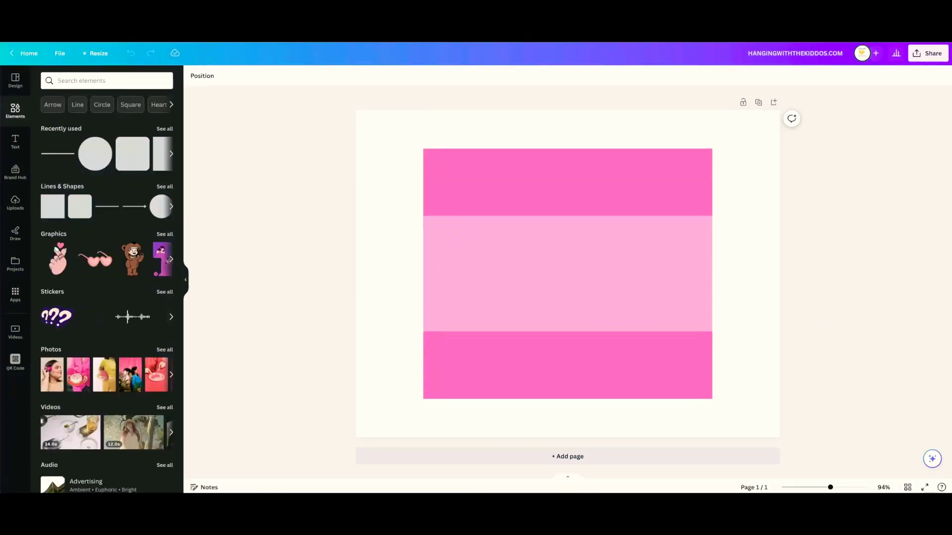
click(14, 204)
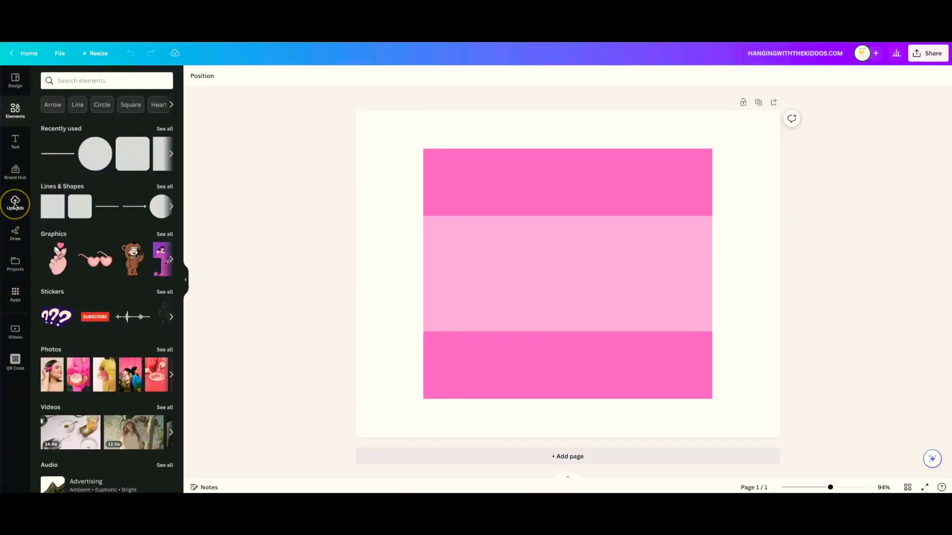
click(73, 103)
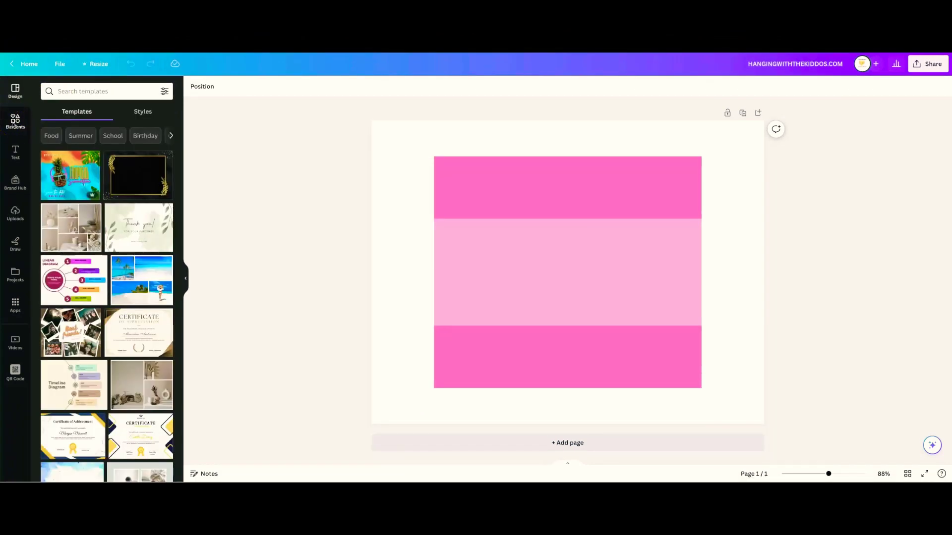
Search the elements for BIRTHDAY graphics and add the retro "Happy Birthday!" lettering to the page
click(15, 119)
click(74, 92)
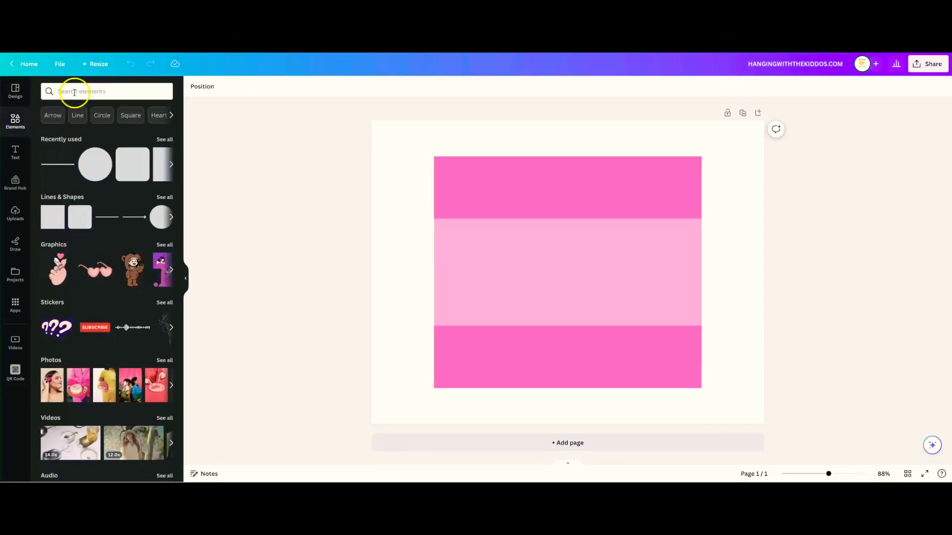
text(BIRTHDAY)
key(Return)
click(71, 111)
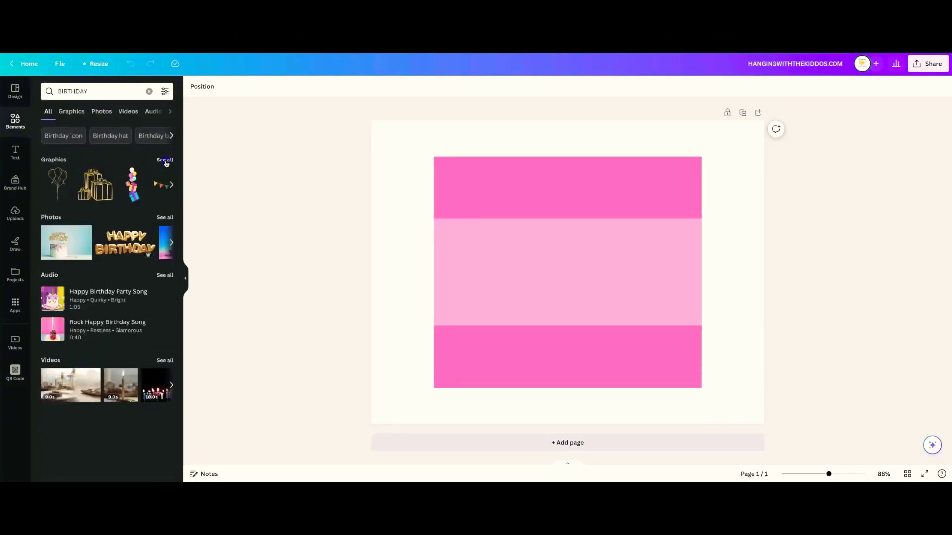
scroll(113, 278, down, 4)
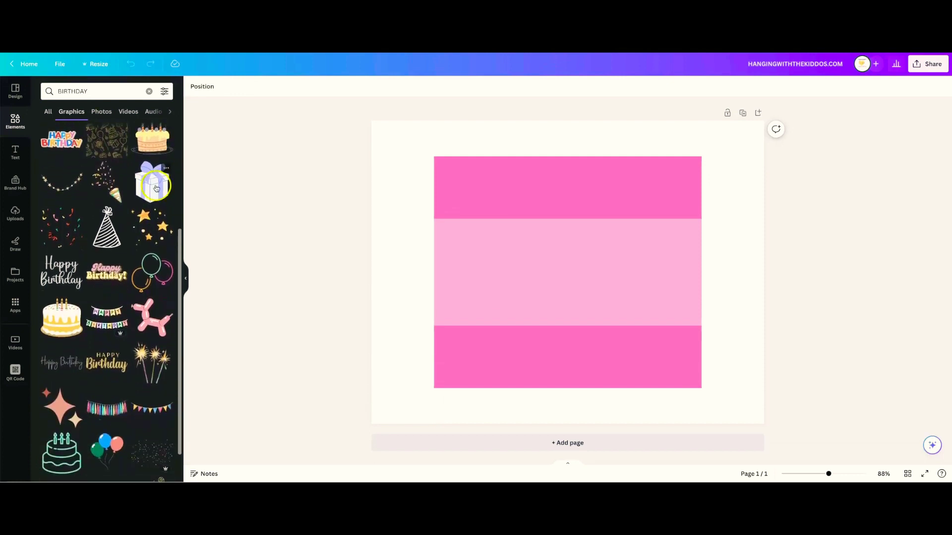
click(113, 278)
Recolor the birthday lettering with brand colors, making "Happy" purple and "Birthday!" bright pink
click(207, 86)
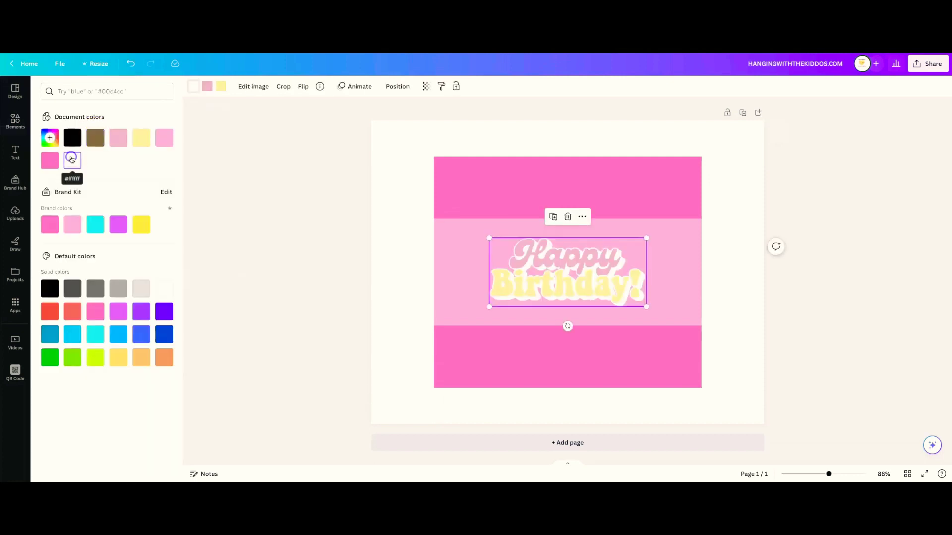
click(118, 224)
click(221, 86)
click(50, 224)
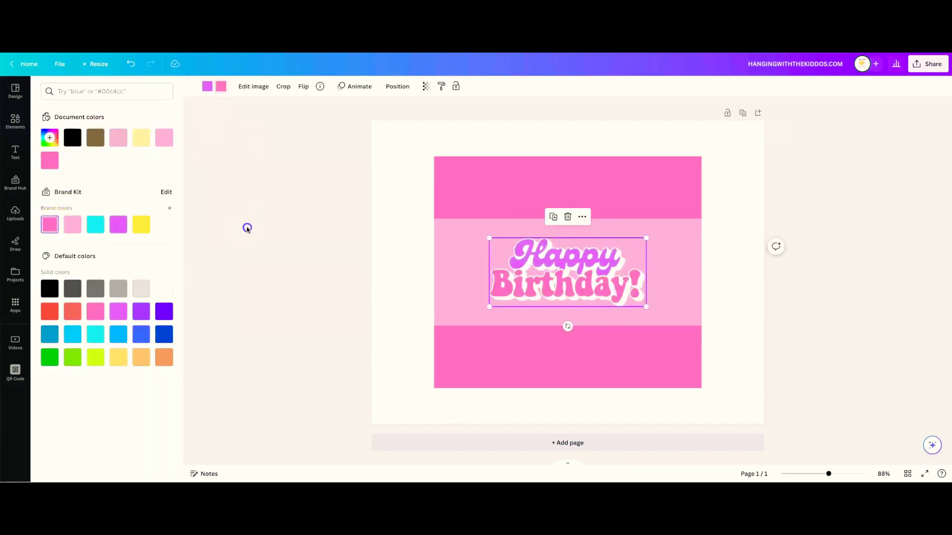
key(Escape)
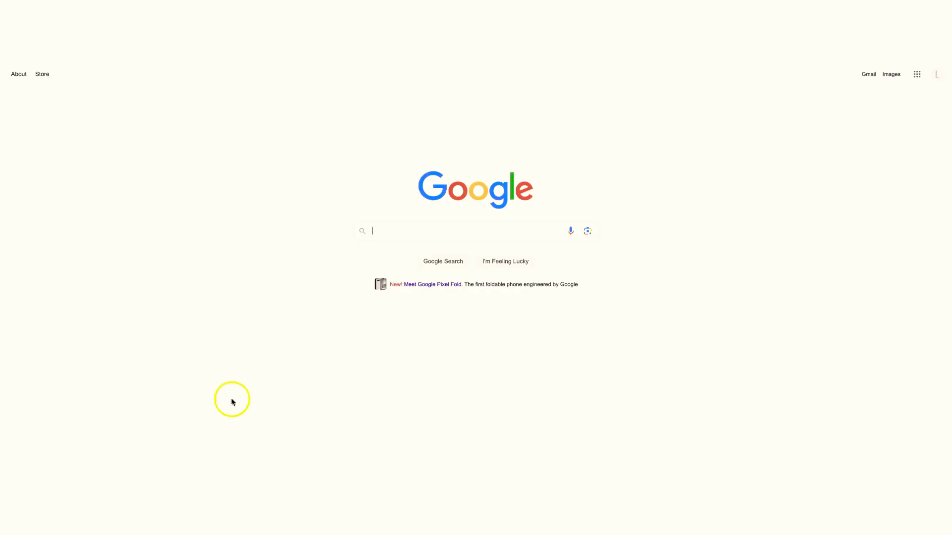
Switch to Google Images and search for "skittles logo png"
click(890, 74)
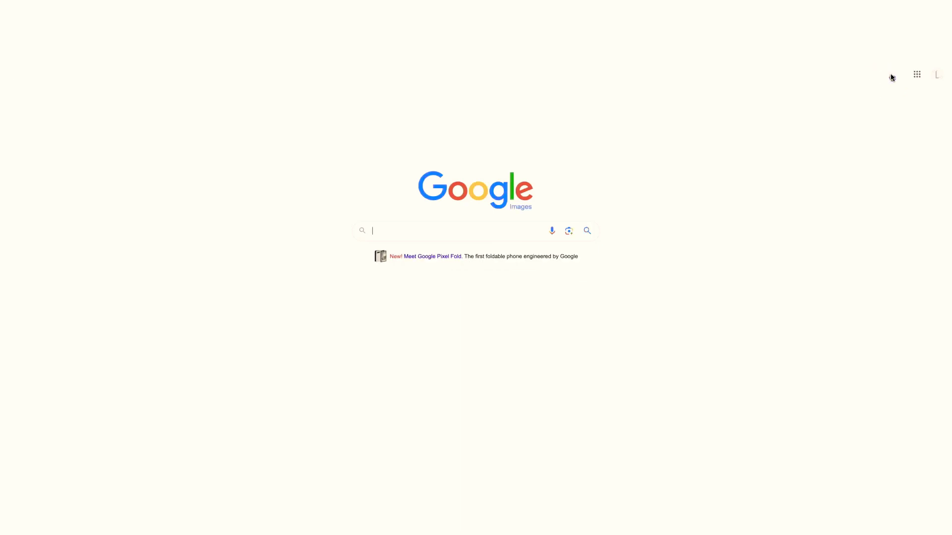
click(399, 230)
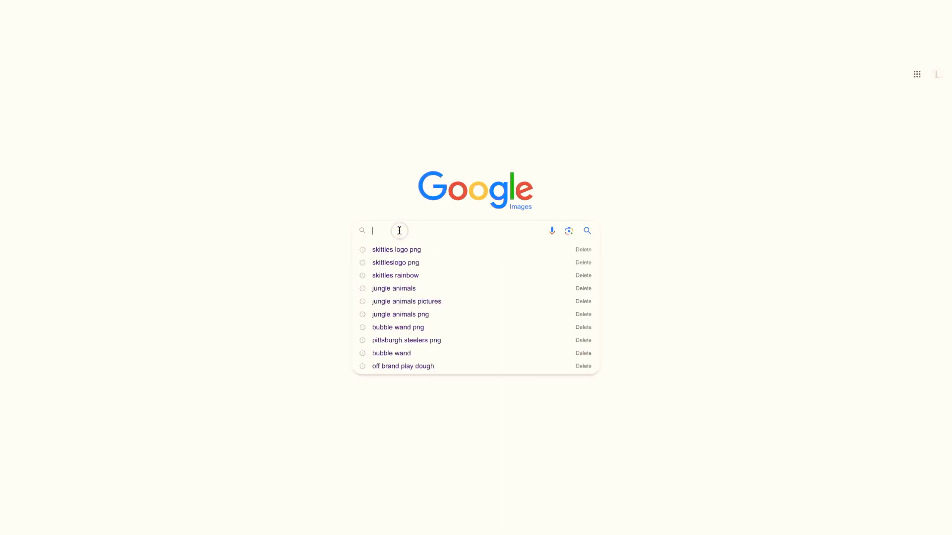
text(skit)
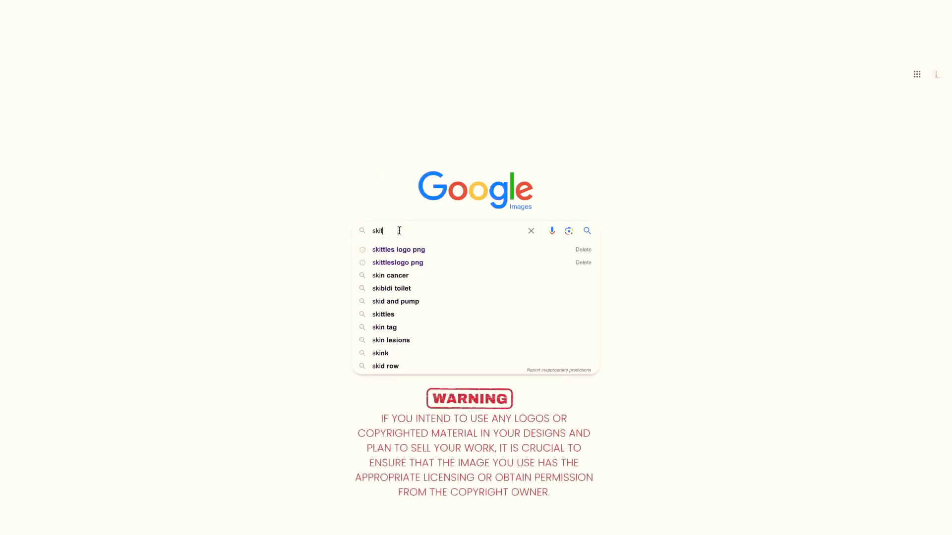
text(tles logo)
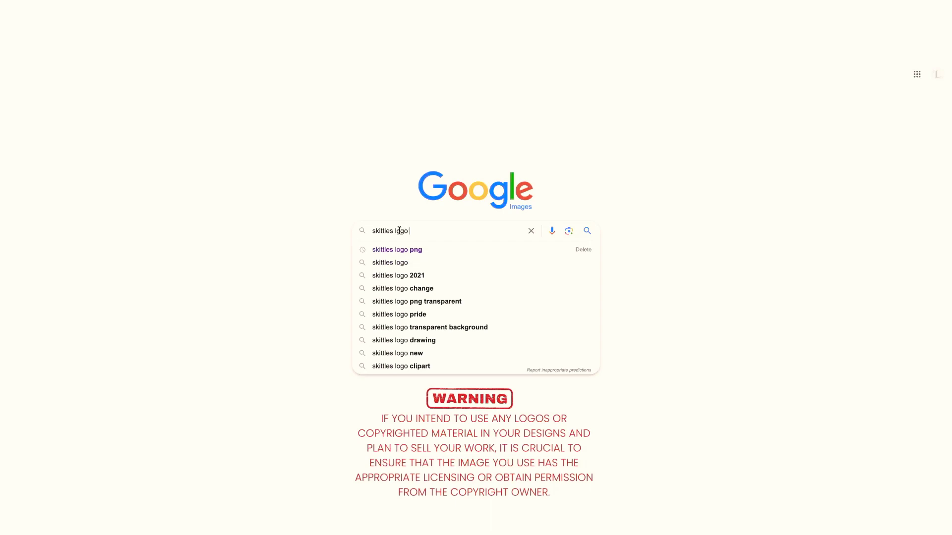
text( png)
key(Return)
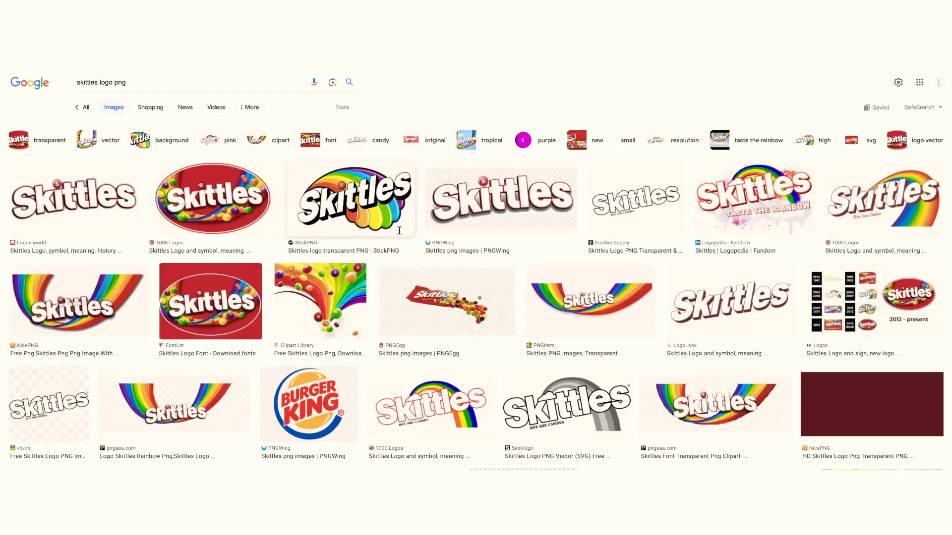
Copy the white Skittles logo image from the Logos-world result and paste it onto the Canva design
scroll(266, 346, down, 2)
scroll(267, 346, up, 2)
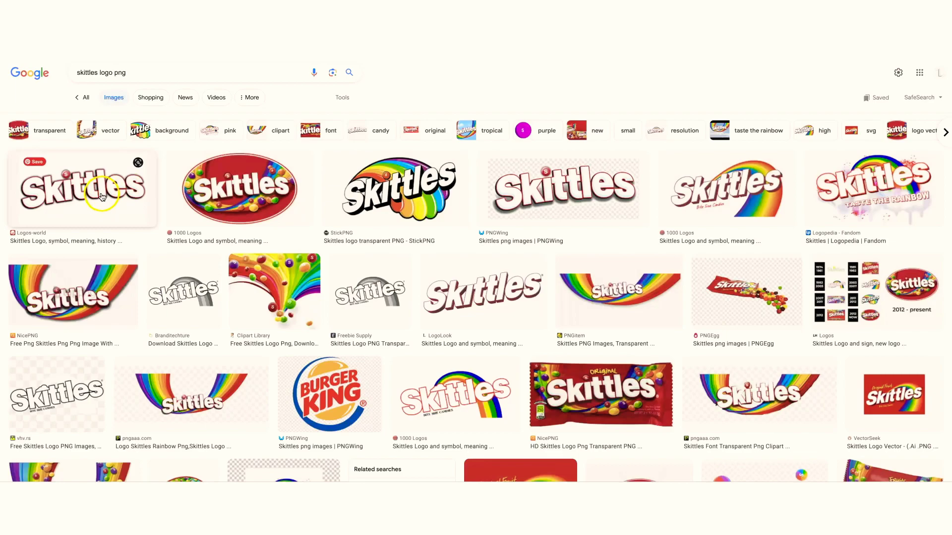
click(102, 196)
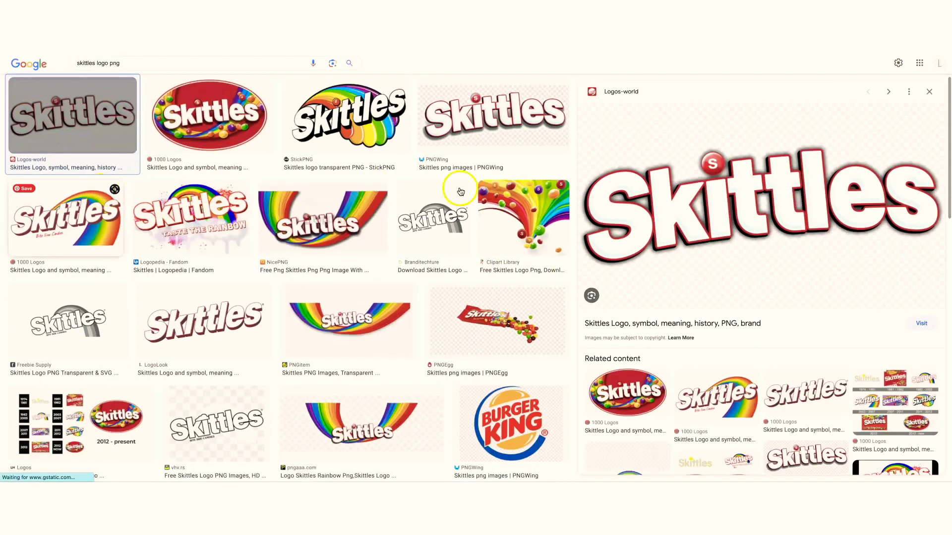
right_click(686, 212)
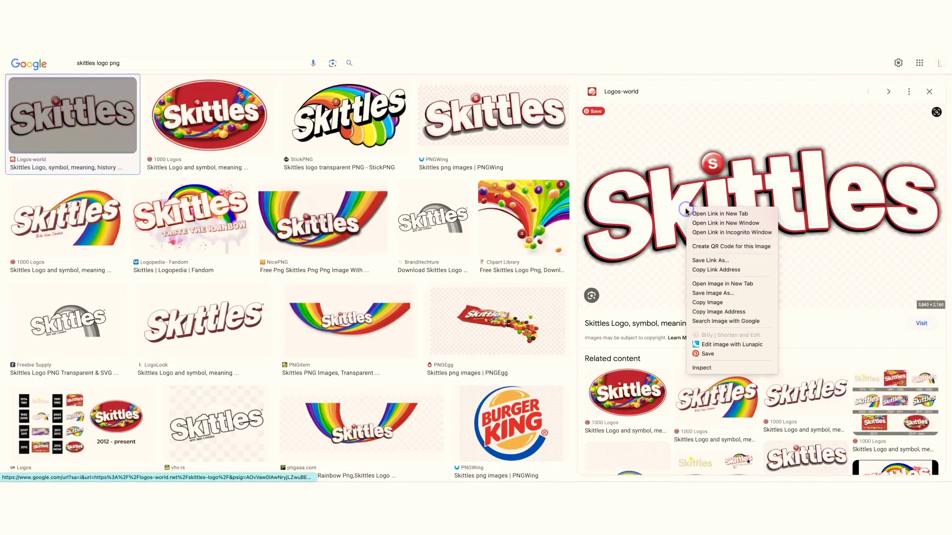
click(707, 302)
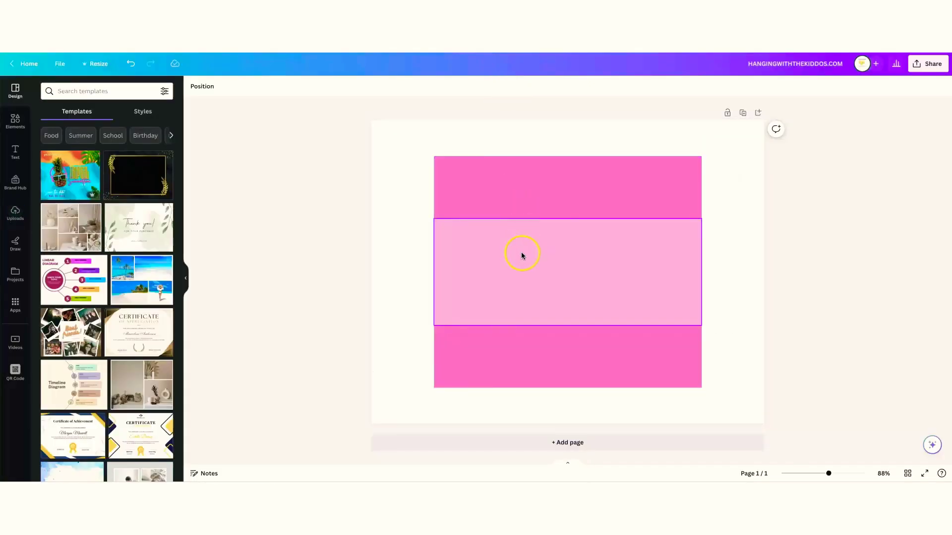
right_click(522, 254)
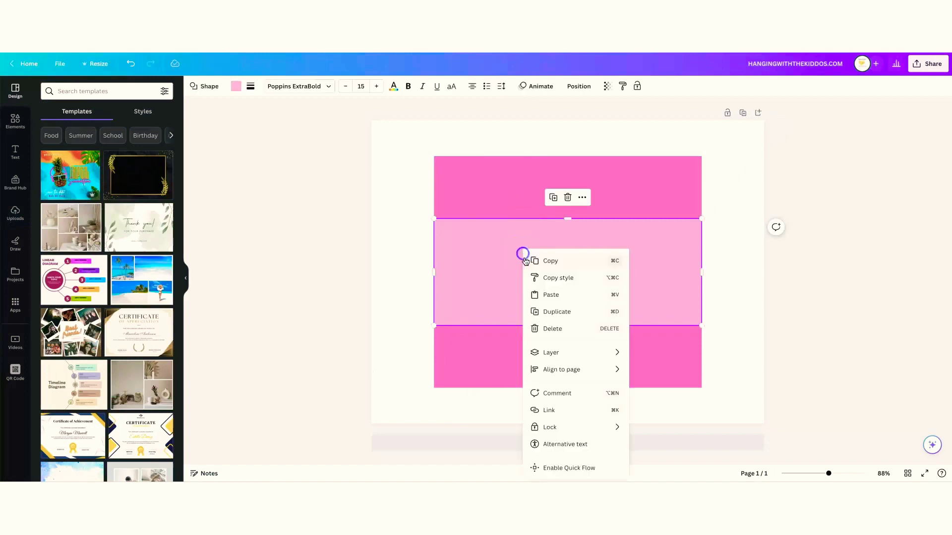
click(551, 296)
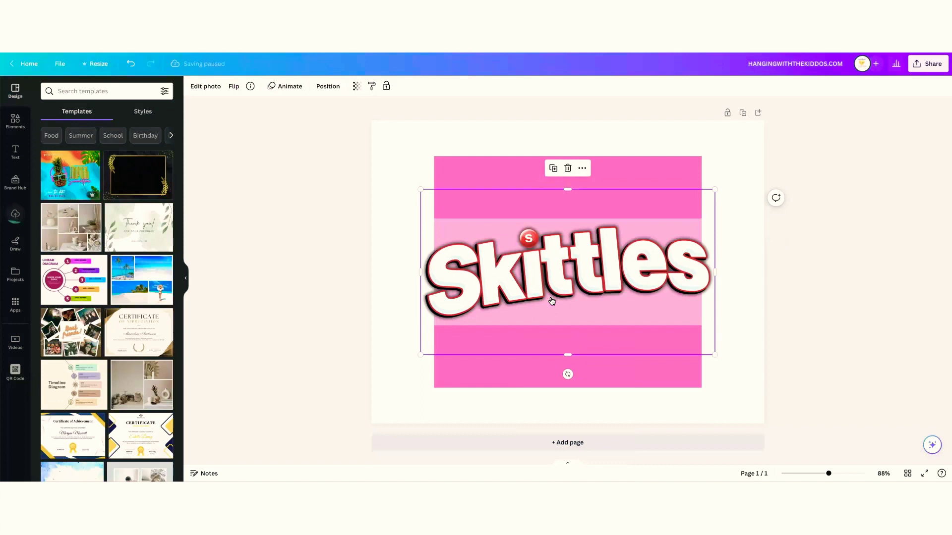
Shrink the white Skittles logo into the page's upper-left corner and paste the rainbow Skittles image copied from the pngaaa.com result
drag(715, 189, 576, 273)
drag(515, 304, 585, 268)
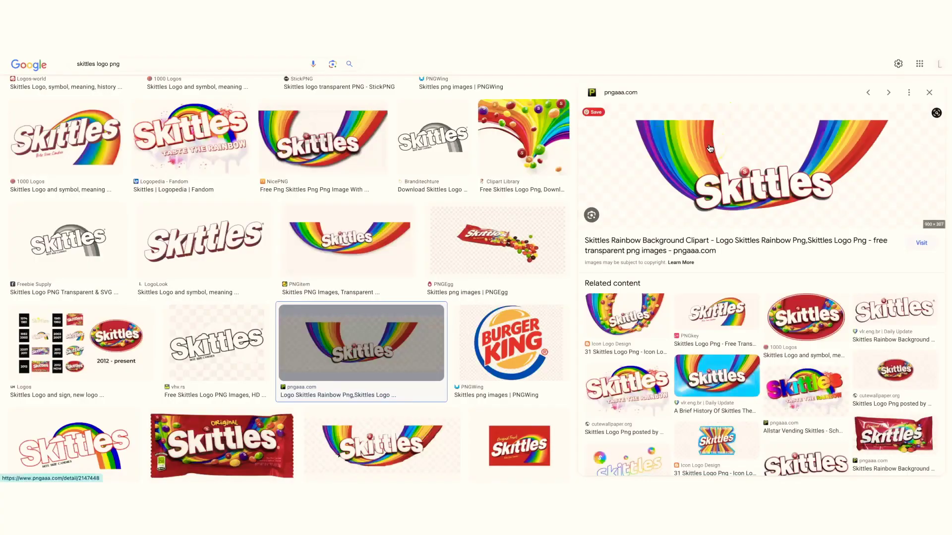
right_click(710, 144)
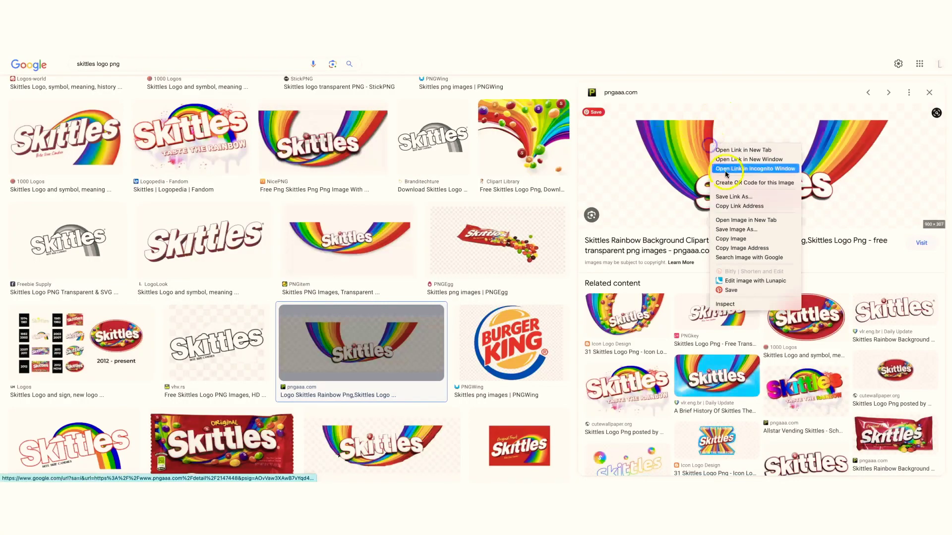
click(731, 238)
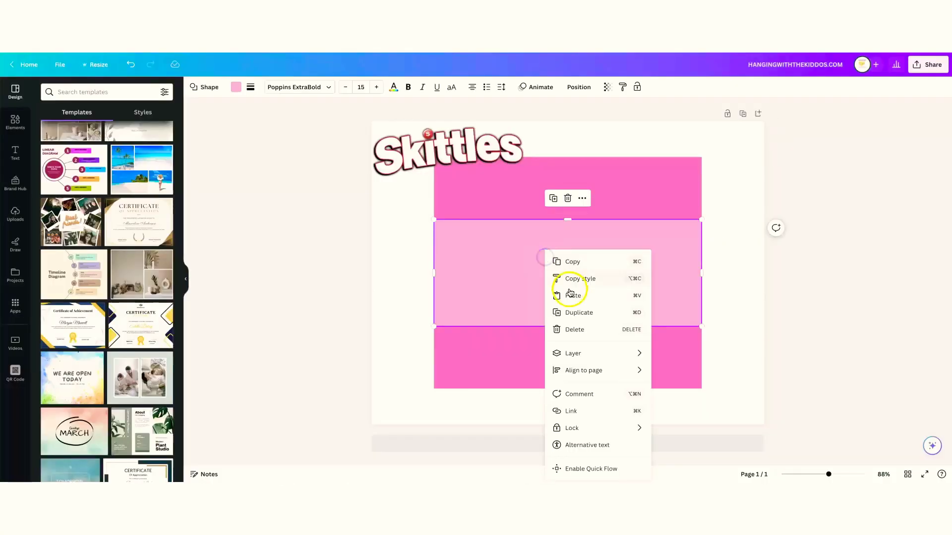
click(567, 293)
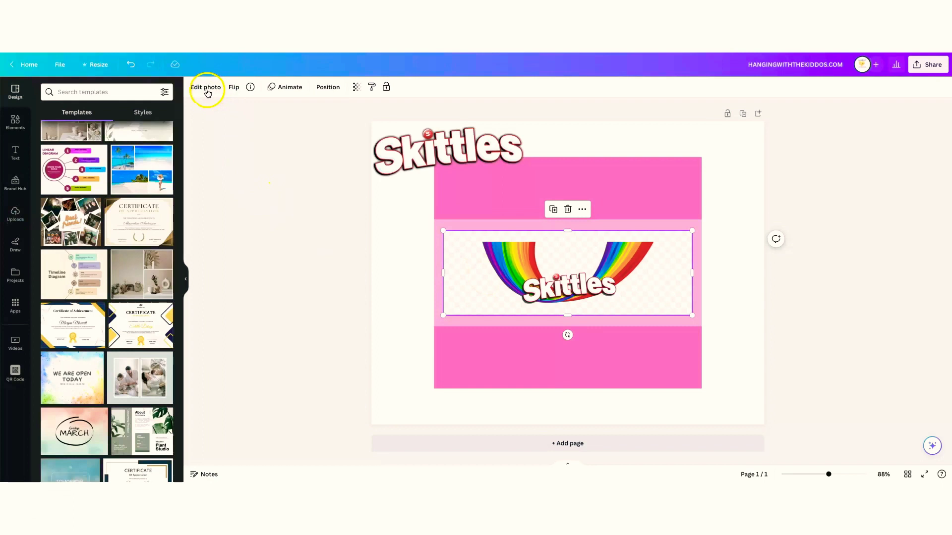
Remove the background from the rainbow Skittles image and choose the Restore brush for touching up the cutout
click(207, 92)
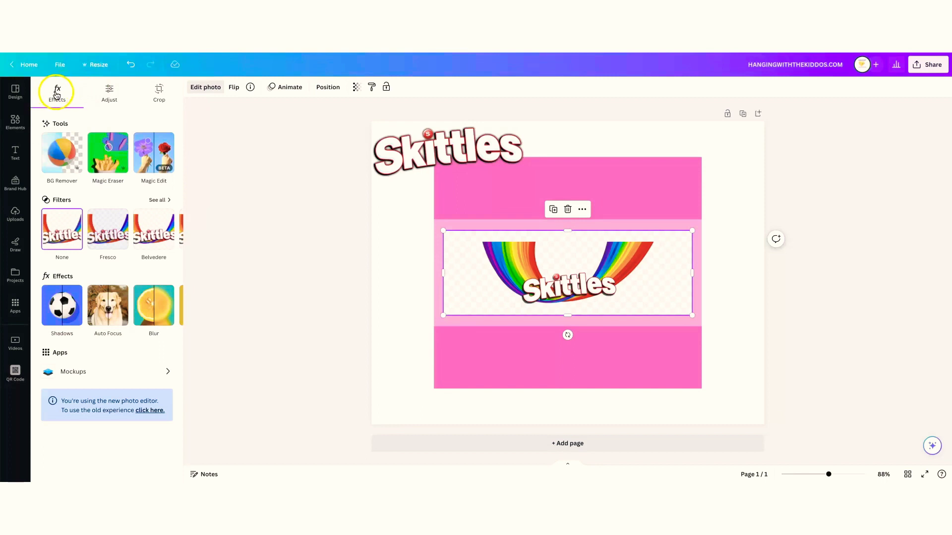
click(57, 155)
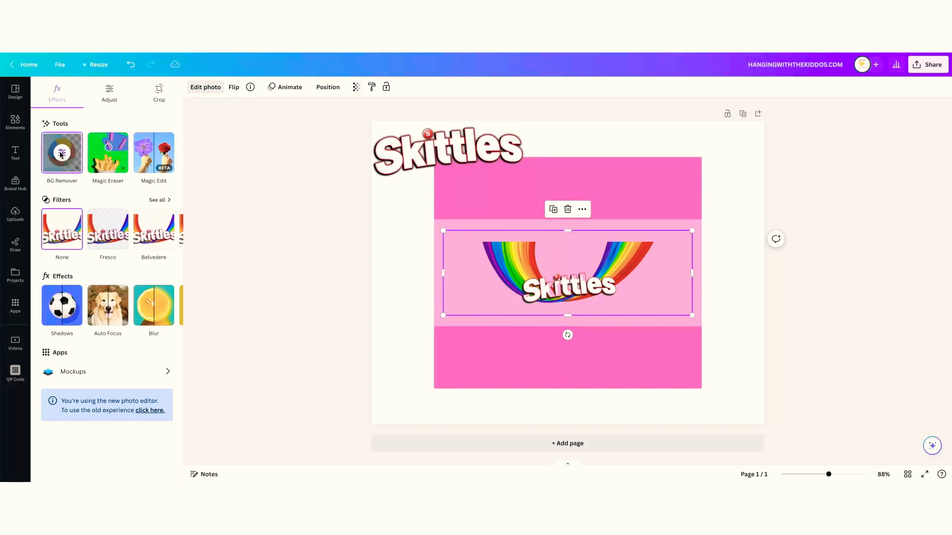
click(61, 155)
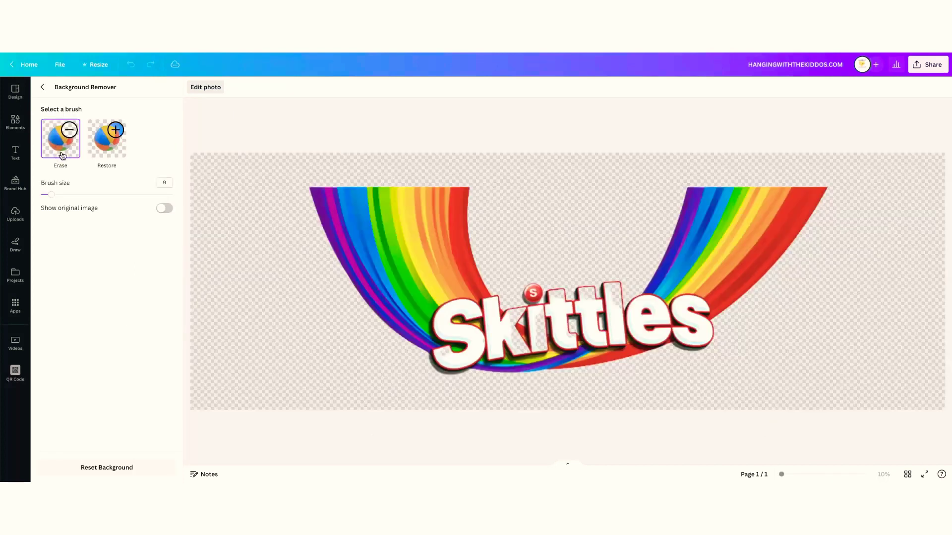
click(106, 147)
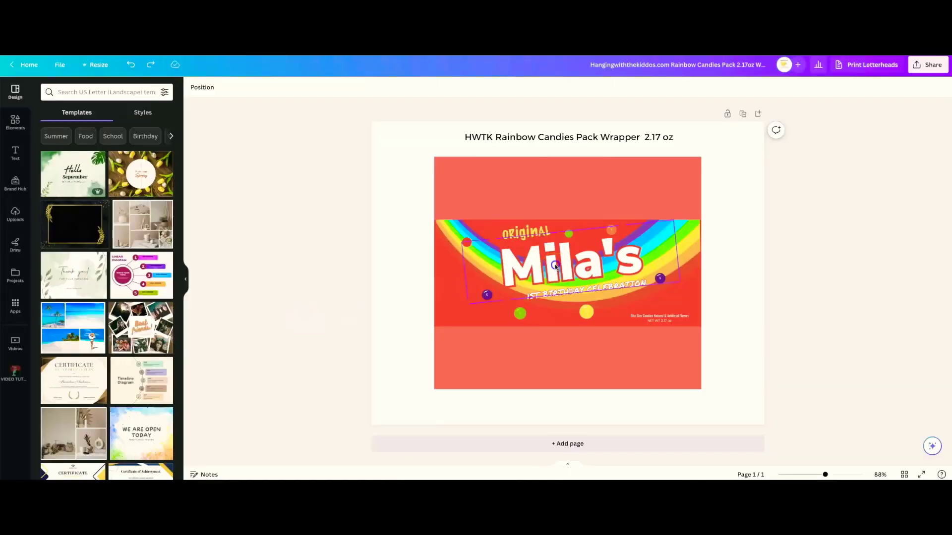
Replace the name in the Rainbow Candies wrapper's main title with the celebrant's first name in possessive form
click(555, 264)
text(Sarah's)
click(513, 296)
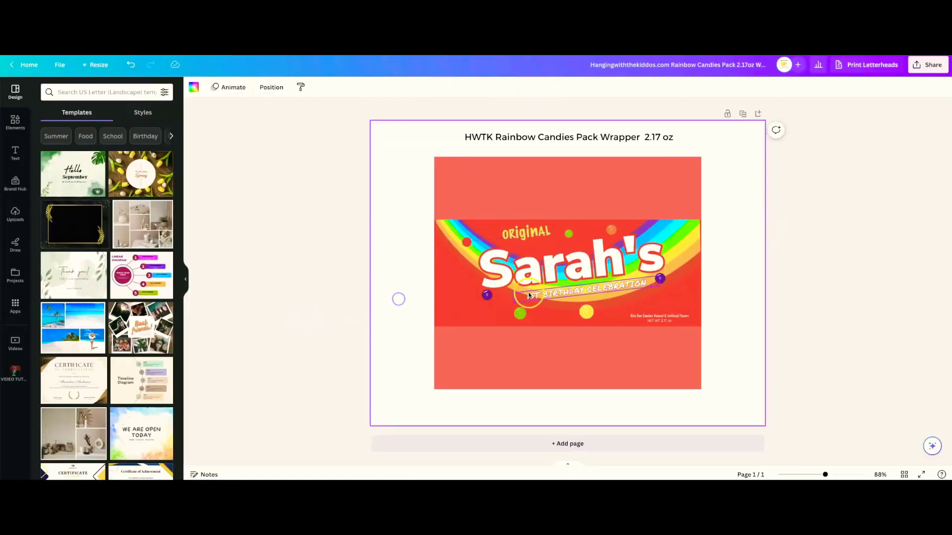
Change the wrapper subtitle's ordinal to "3rd", recolor the whole line dark purple and adjust its text effect
double_click(523, 294)
text(3rd)
key(ctrl+a)
click(316, 87)
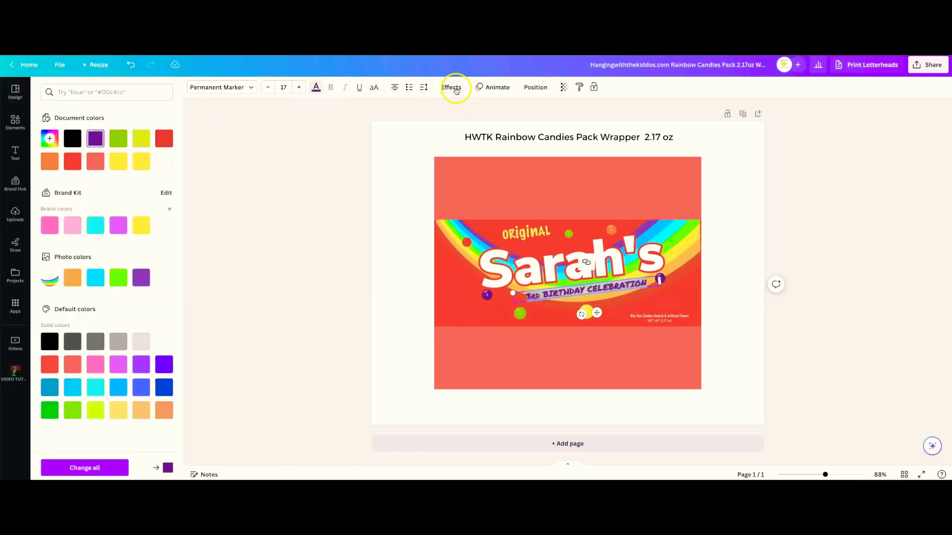
click(456, 88)
click(163, 267)
click(337, 271)
Recolor the green candy below the subtitle with the blue photo color and the turquoise brand color
click(519, 315)
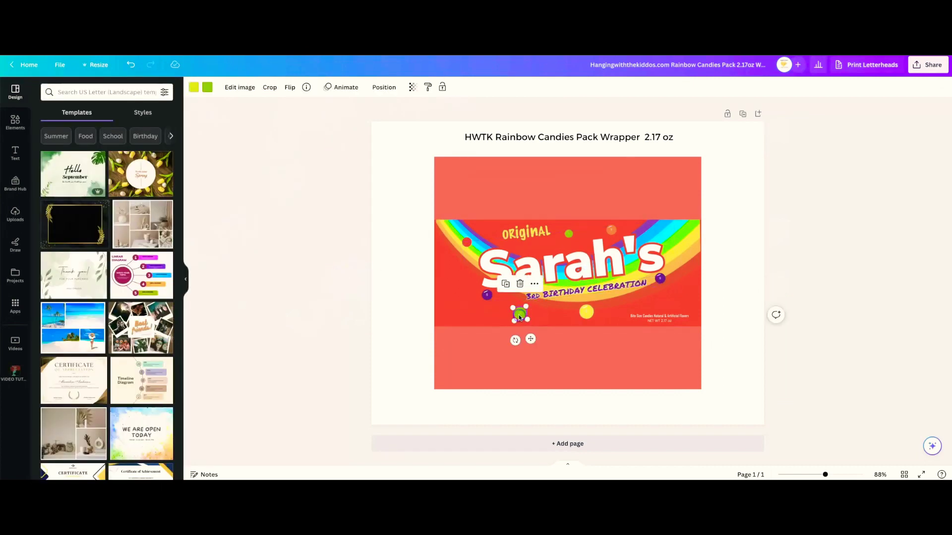
click(207, 88)
click(95, 278)
click(194, 88)
click(95, 226)
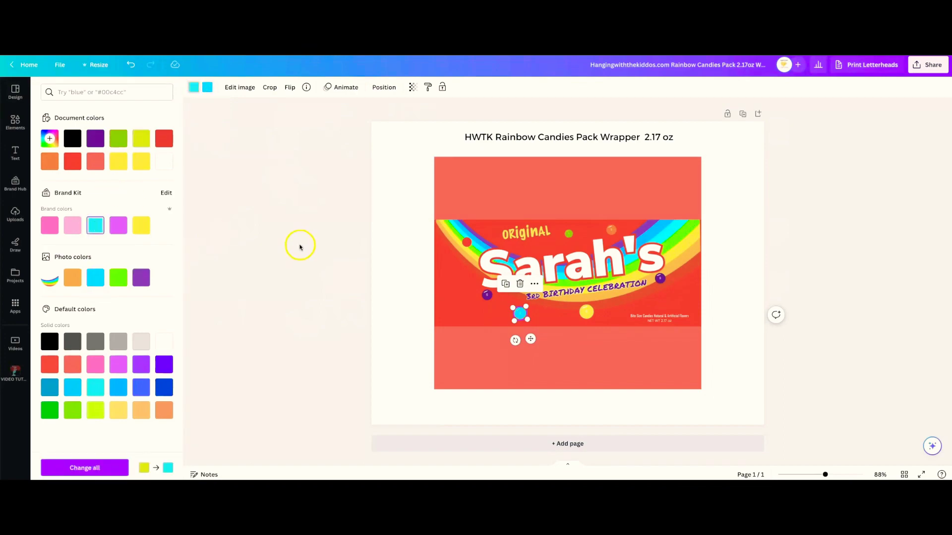
click(304, 246)
click(436, 319)
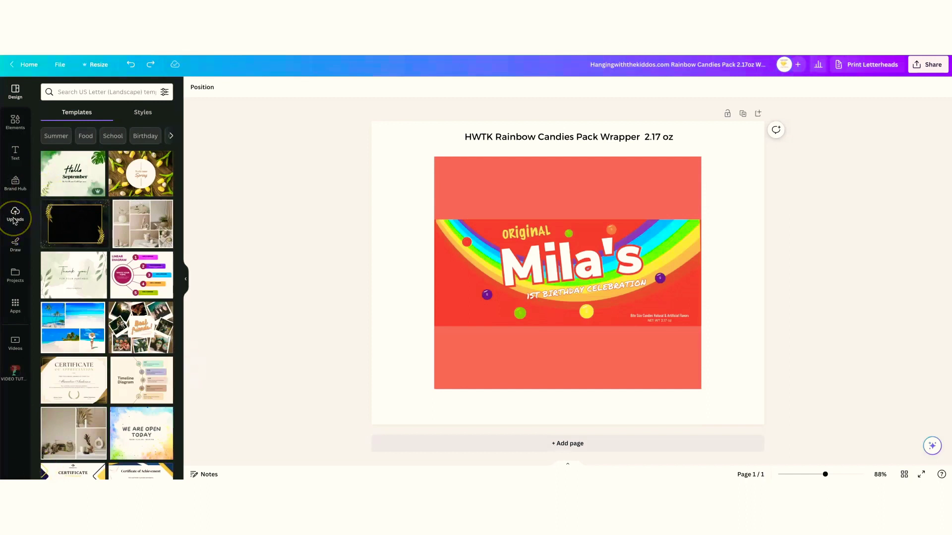
Add the mermaid and treasure chest graphics from the VIDEO TUTORIAL folder, shrunk and parked along the page's bottom margin
click(14, 372)
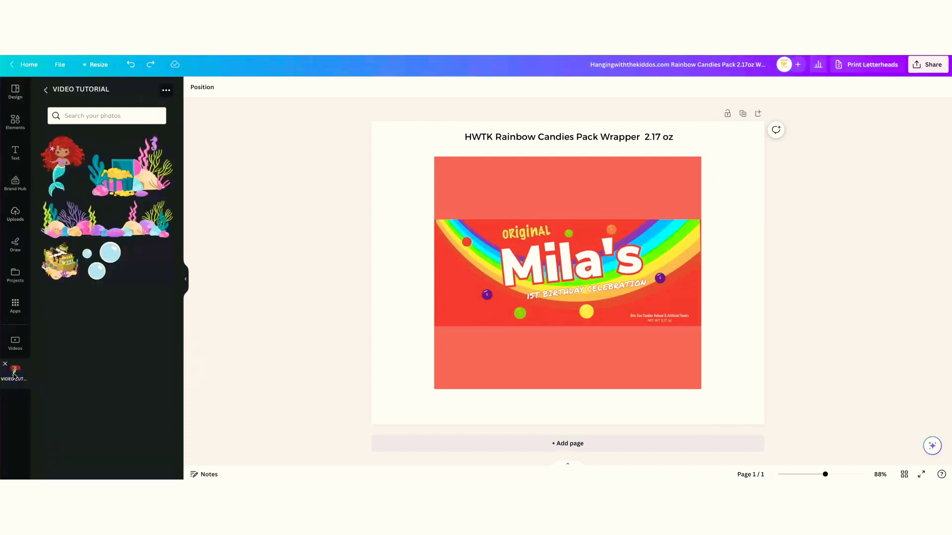
click(58, 166)
drag(652, 166, 397, 403)
click(129, 166)
drag(715, 164, 515, 342)
drag(496, 362, 456, 404)
Add the coral reef and ship graphics from the folder, shrunk and lined up in the page's bottom margin
click(146, 234)
drag(711, 230, 536, 404)
click(60, 261)
drag(663, 178, 605, 399)
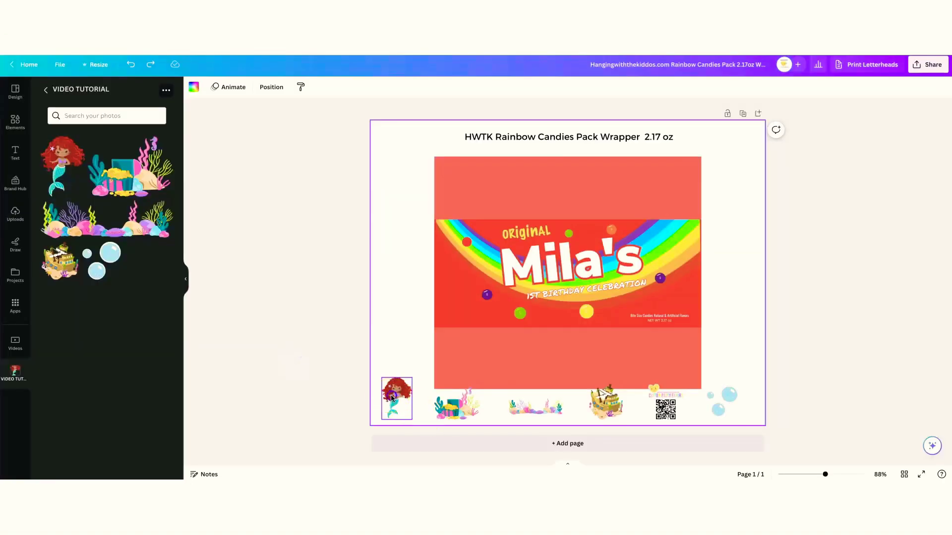
Move the mermaid to the right end of the wrapper's center banner and enlarge it to nearly the banner's height
drag(390, 395, 639, 306)
mouse_move(670, 249)
mouse_down()
mouse_move(642, 226)
mouse_move(672, 239)
mouse_up()
Replace the banner's main name with the celebrant's possessive first name and shrink the text to size 93.9, clear of the mermaid
click(567, 265)
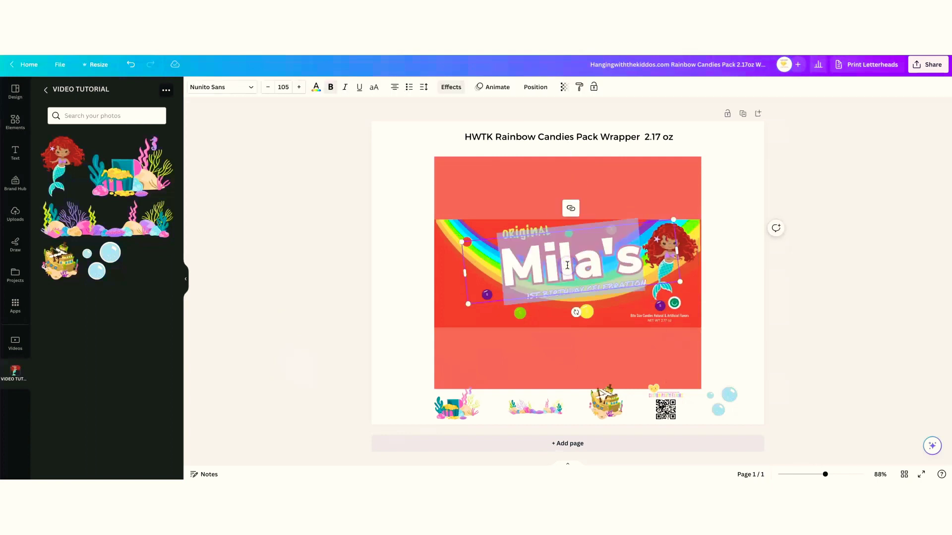
text(Sarah)
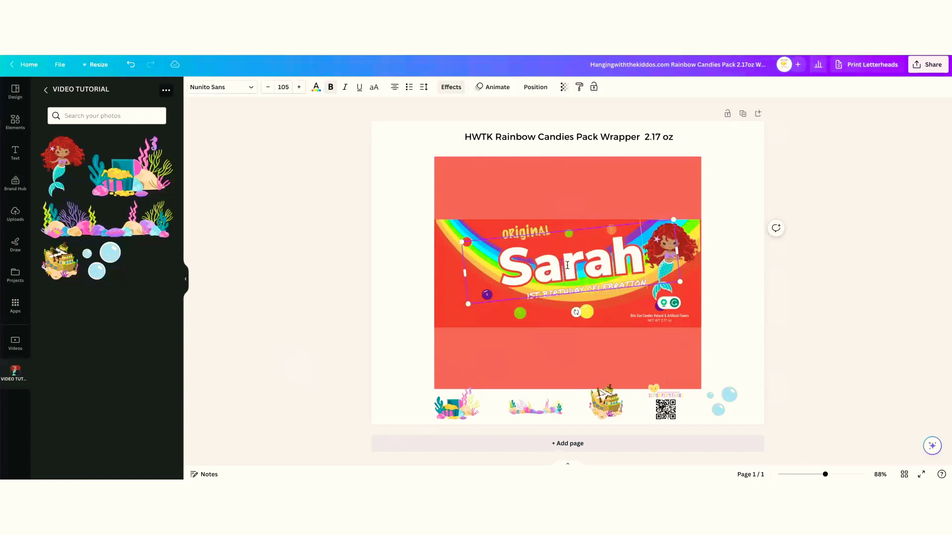
text('s)
click(744, 298)
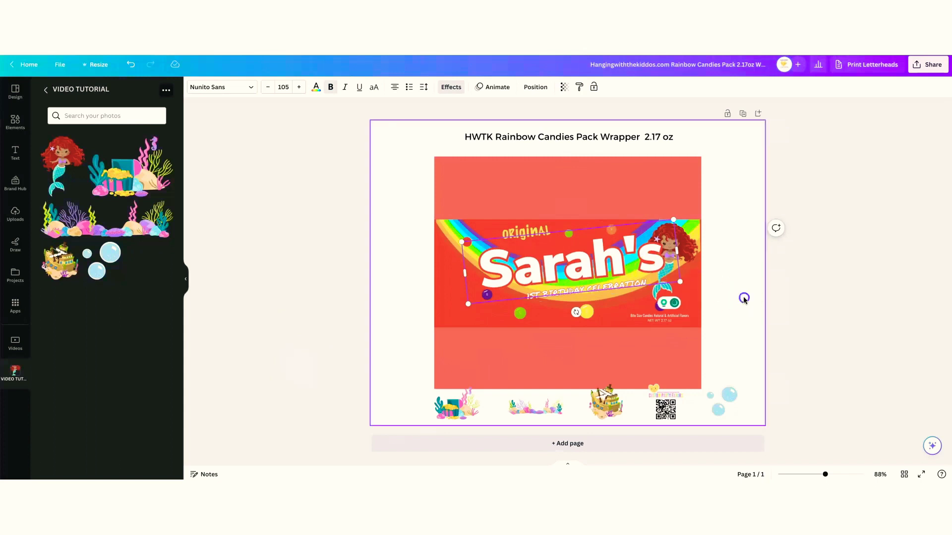
click(649, 258)
drag(673, 220, 650, 224)
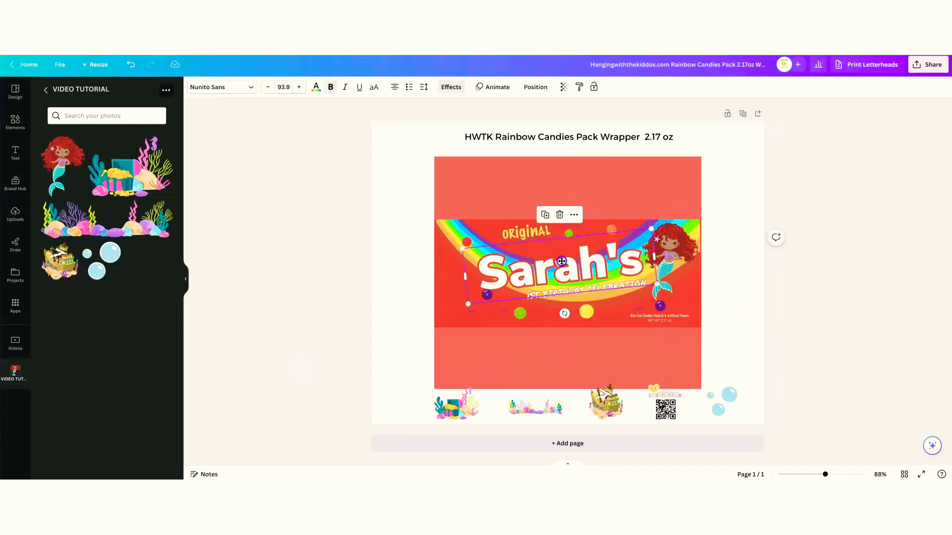
click(428, 283)
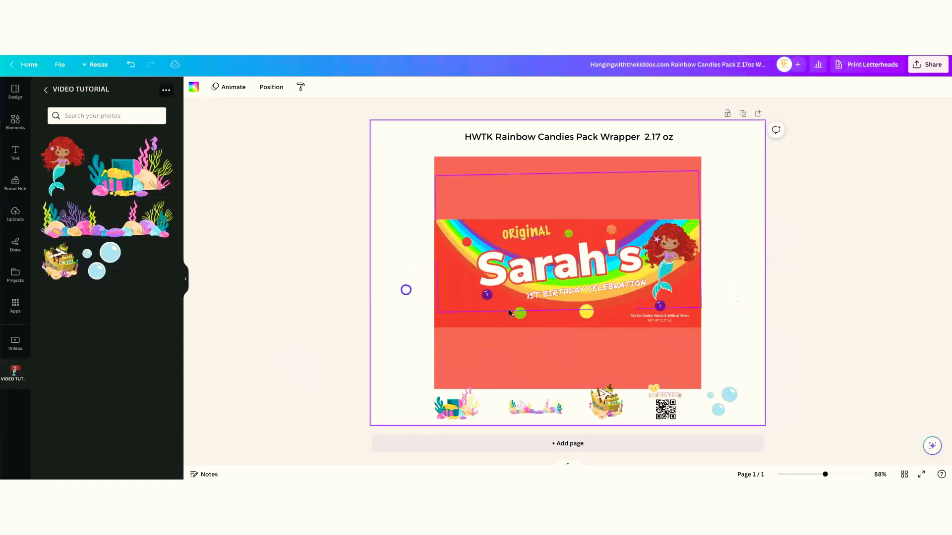
Move the purple candy from under the mermaid to beside her tail and change the subtitle's ordinal to "3rd"
drag(659, 306, 684, 273)
click(538, 294)
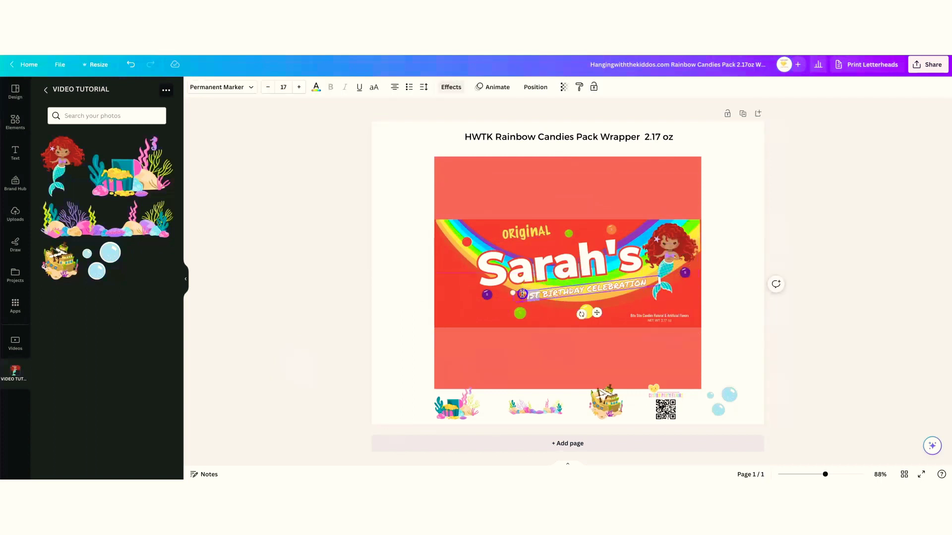
click(397, 315)
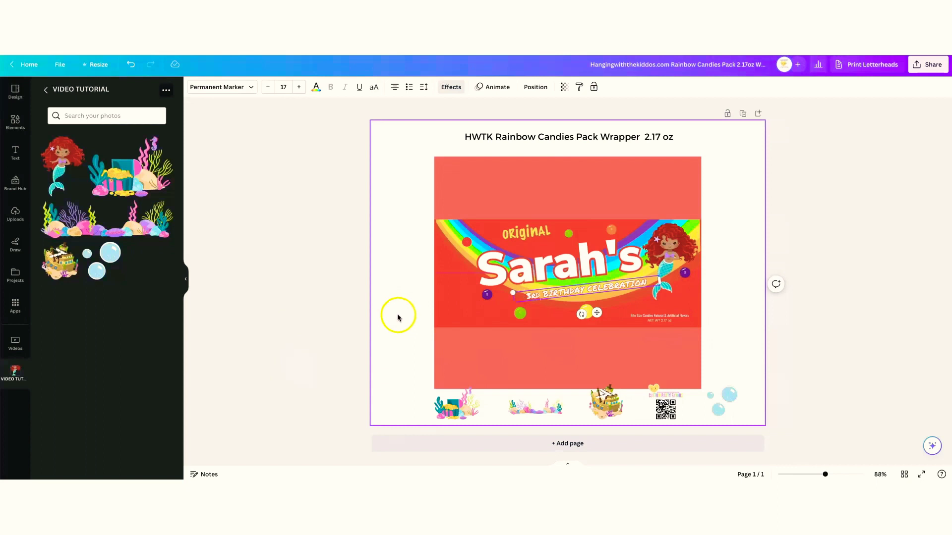
Place the ship in the banner's lower-left corner at a larger size, with the purple candy moved onto the lower panel
click(602, 406)
drag(602, 405, 469, 359)
click(458, 302)
drag(475, 319, 454, 304)
click(393, 345)
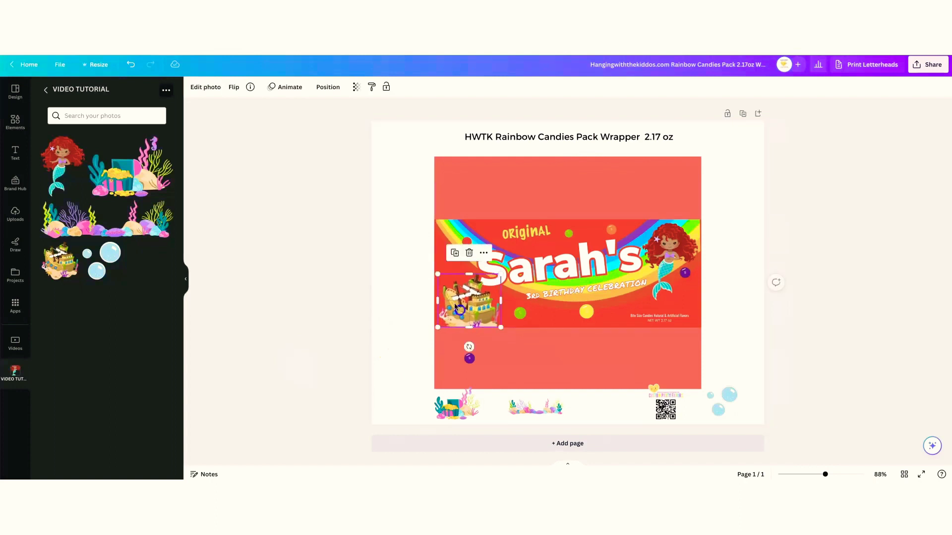
Move the green candy onto the upper panel and place the treasure chest beside the ship, flipped horizontally
click(401, 291)
drag(452, 411, 493, 361)
drag(521, 313, 552, 194)
drag(504, 358, 522, 328)
click(315, 88)
click(235, 88)
click(246, 110)
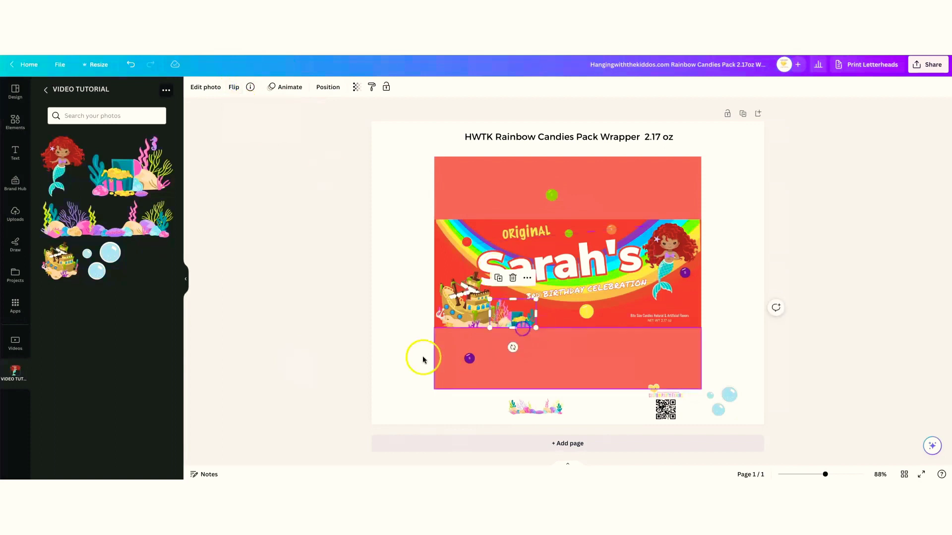
click(413, 357)
Move the yellow candy onto the upper panel and line the rest of the banner's bottom edge with two coral reef graphics
drag(536, 406, 554, 345)
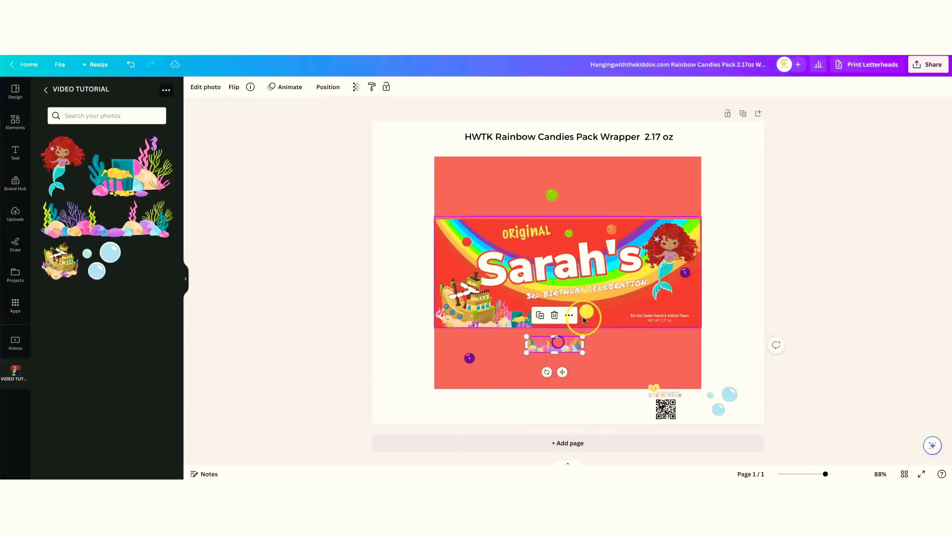
drag(586, 311, 585, 193)
drag(555, 346, 662, 324)
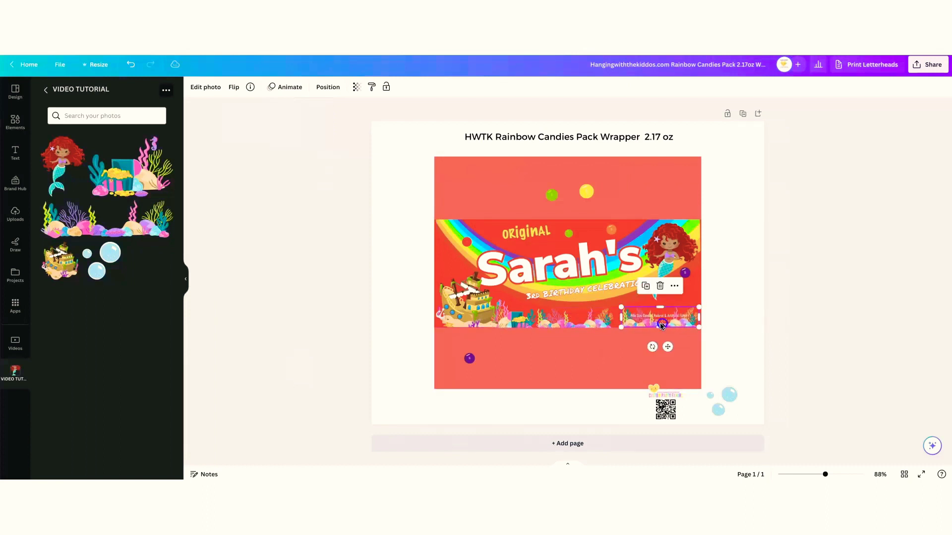
Adjust the right-hand coral reef's layer order and reposition the fine print over it
click(325, 87)
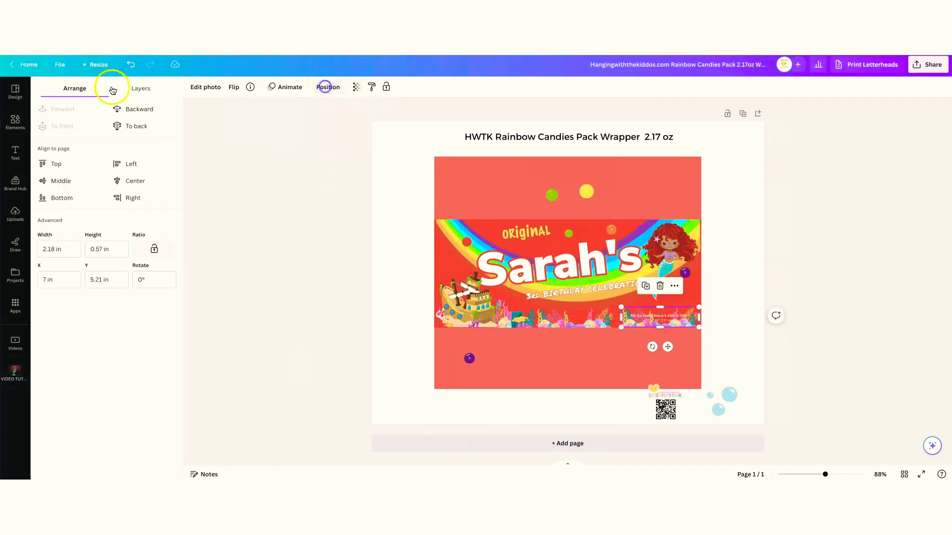
click(136, 111)
click(62, 109)
click(348, 281)
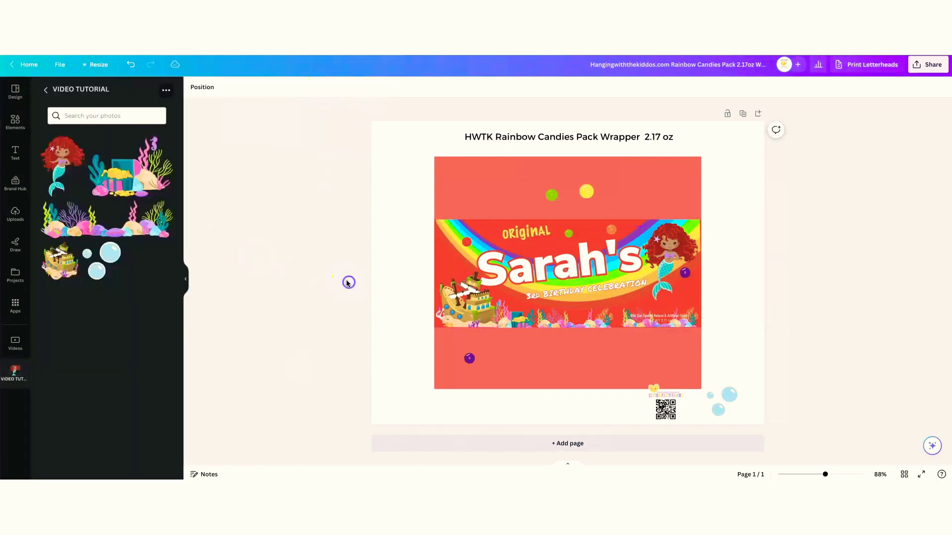
click(659, 316)
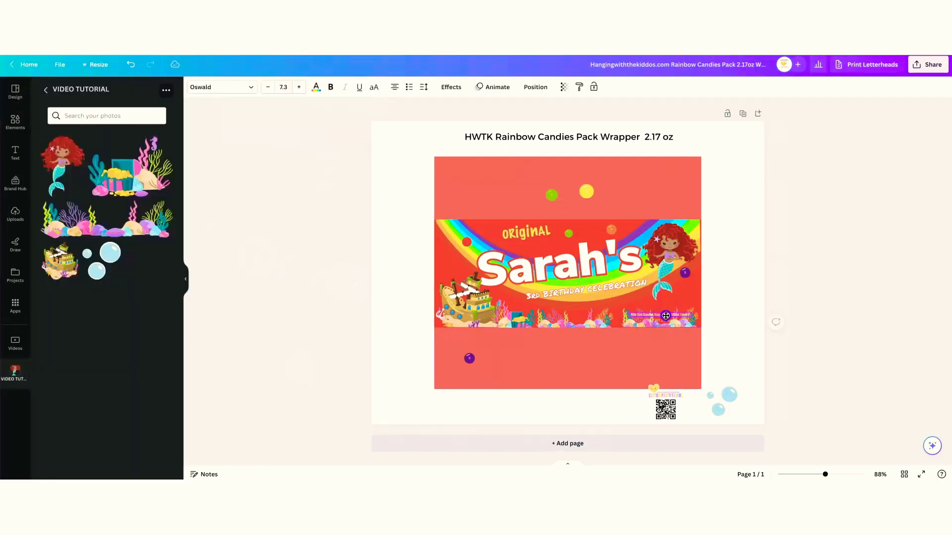
click(372, 328)
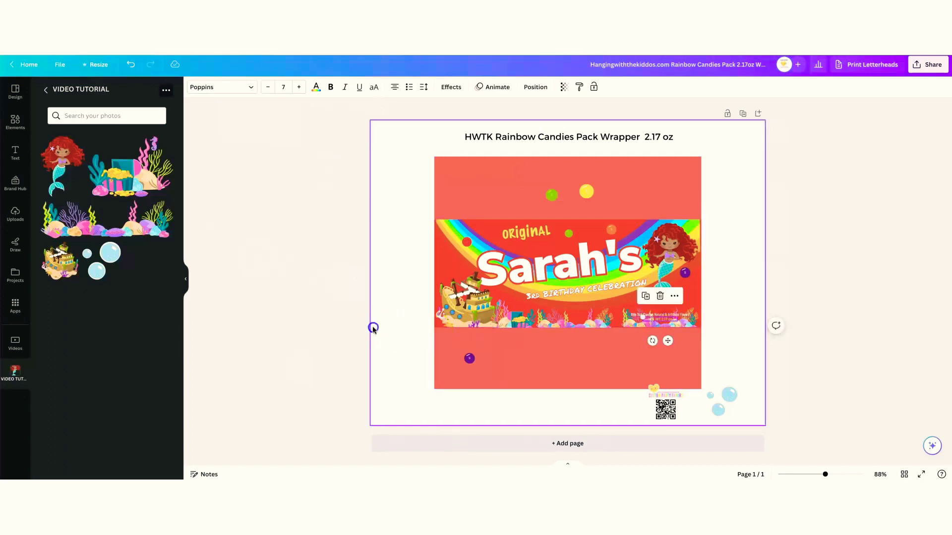
Place the bubbles beside the "Original" lettering, with the small green candy there moved down onto the lower panel
click(723, 399)
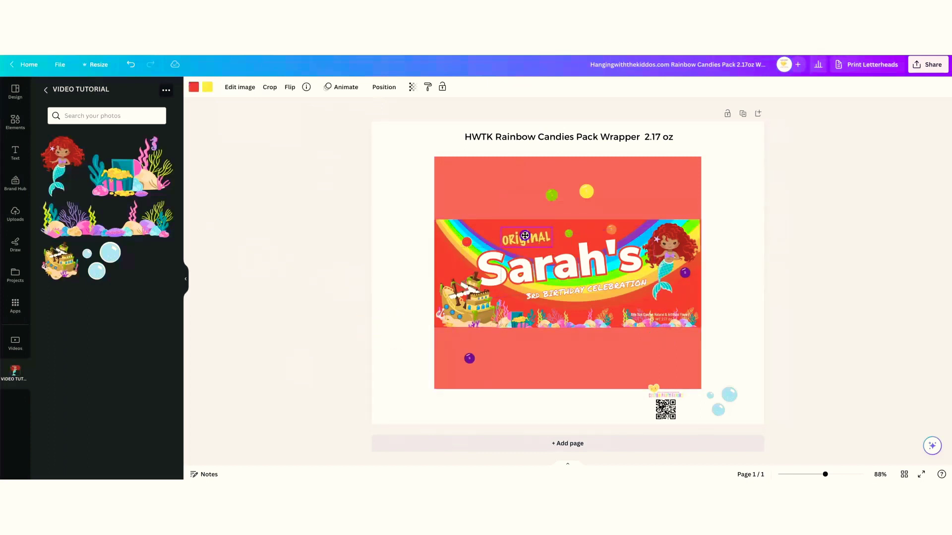
drag(722, 399, 510, 197)
drag(569, 234, 531, 353)
drag(518, 194, 564, 233)
Adjust the red candy on the banner's left side and move the purple candy from the lower panel to above the ship
click(466, 242)
drag(470, 247, 471, 242)
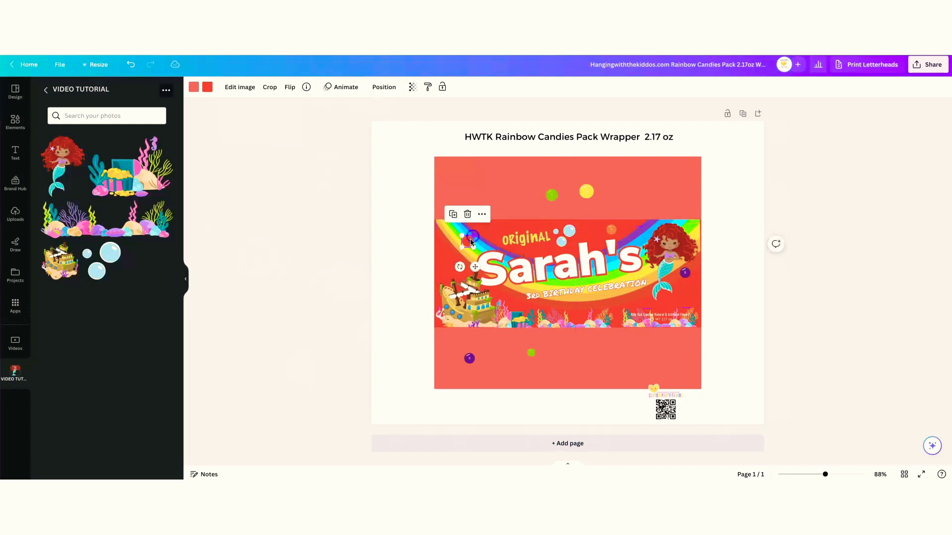
click(469, 358)
drag(469, 358, 450, 263)
click(485, 373)
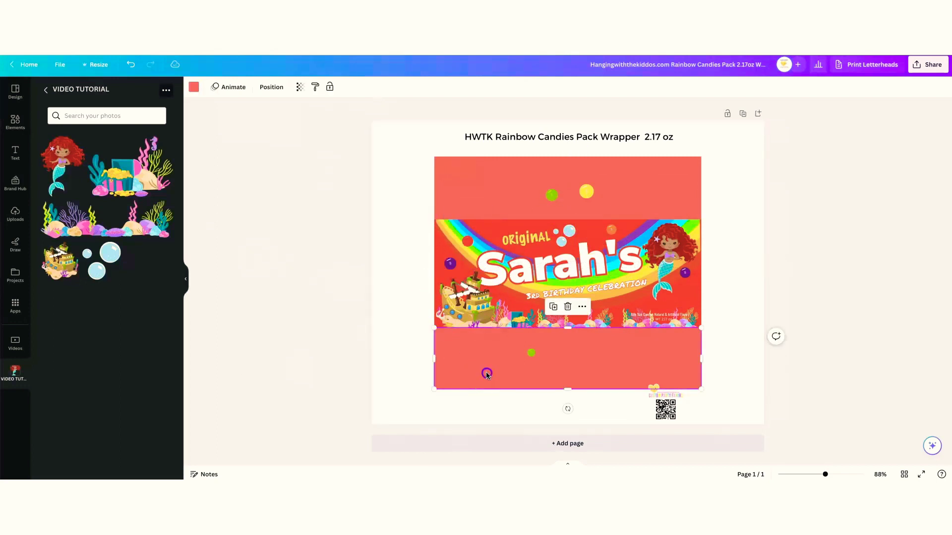
Move the green and yellow candies back onto the banner, sizing the yellow one about 0.4 in, and shrink the left purple candy
drag(528, 348, 517, 296)
drag(588, 192, 684, 298)
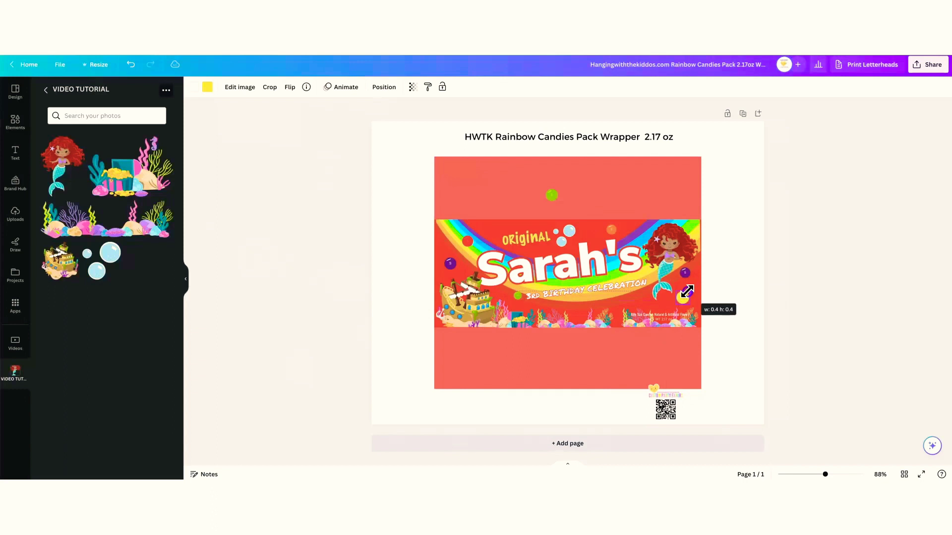
drag(554, 197, 494, 226)
click(450, 263)
drag(453, 258, 452, 263)
click(391, 293)
Move the QR code group to the left side of the upper panel and rotate it upside down
click(674, 404)
drag(673, 404, 487, 192)
drag(481, 232, 481, 146)
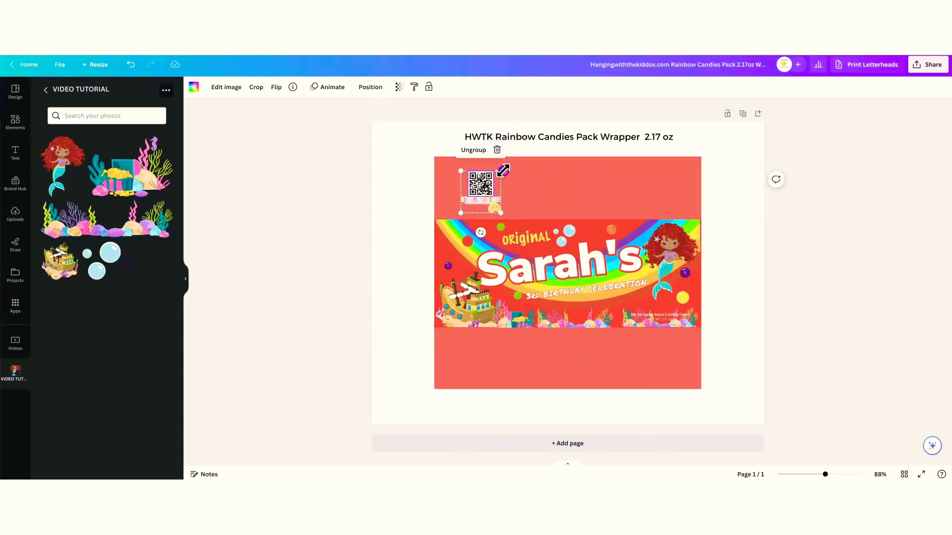
click(410, 186)
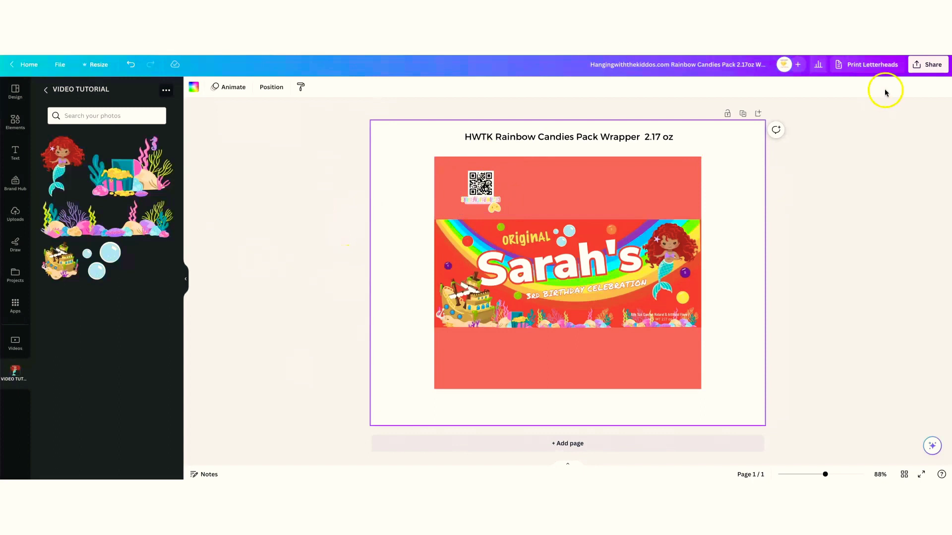
Open the download options for the finished wrapper design
click(924, 66)
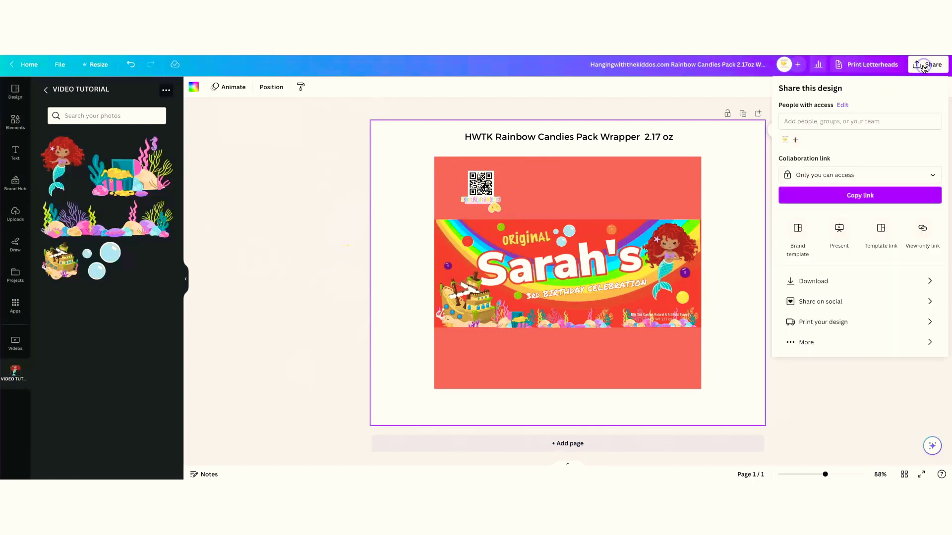
click(813, 281)
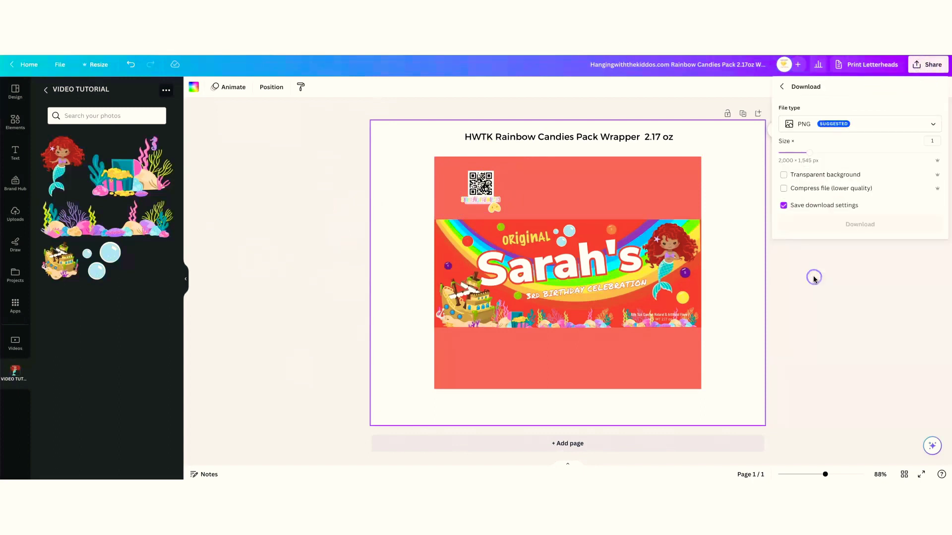